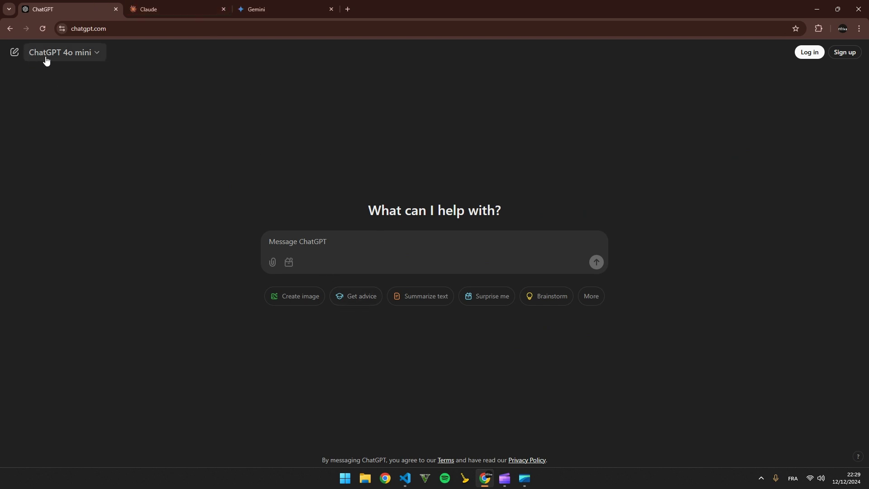
Flip between the ChatGPT, Claude and Gemini chat pages.
click(155, 5)
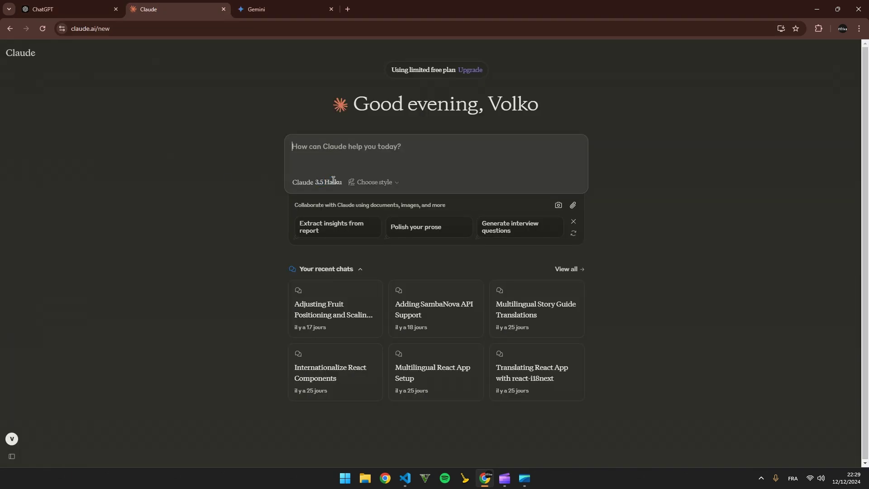
click(310, 4)
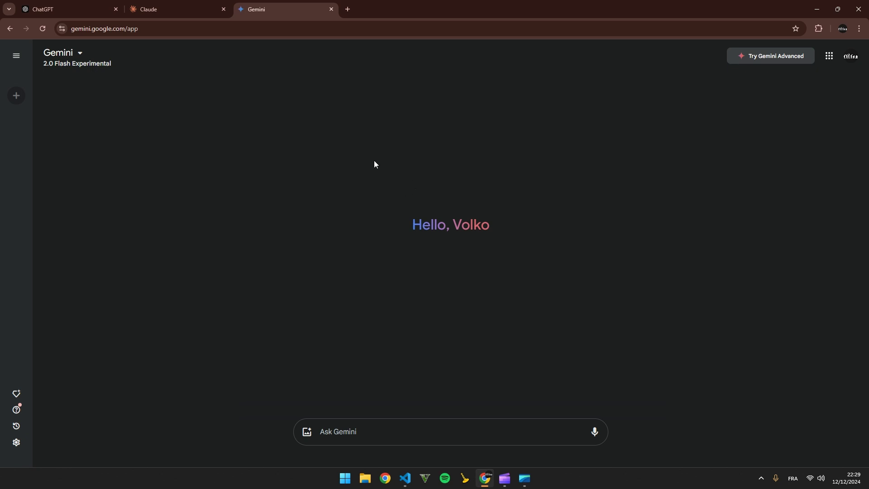
click(188, 8)
click(57, 8)
click(153, 6)
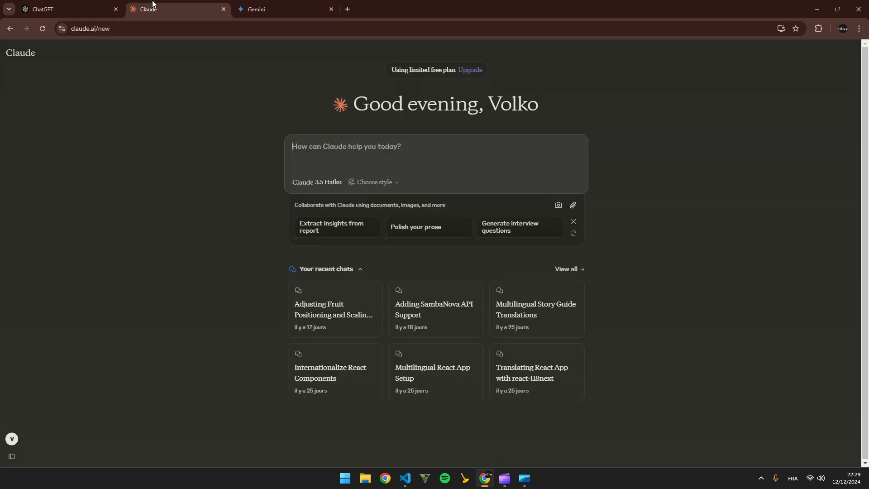
click(268, 6)
click(180, 7)
click(75, 6)
click(182, 7)
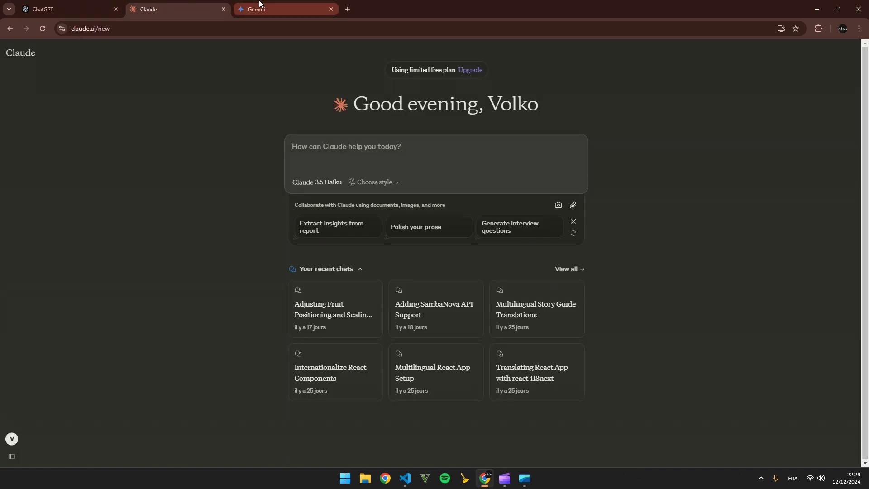
click(259, 6)
click(180, 7)
click(75, 7)
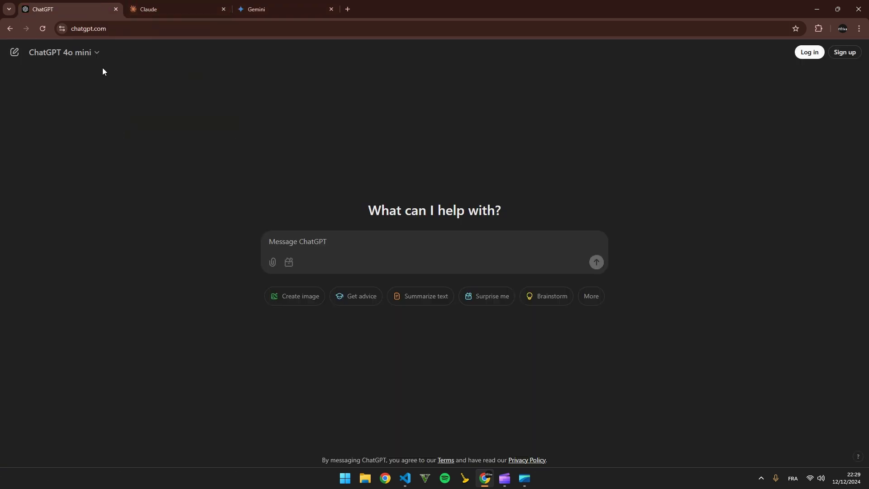
click(146, 6)
click(237, 5)
click(166, 6)
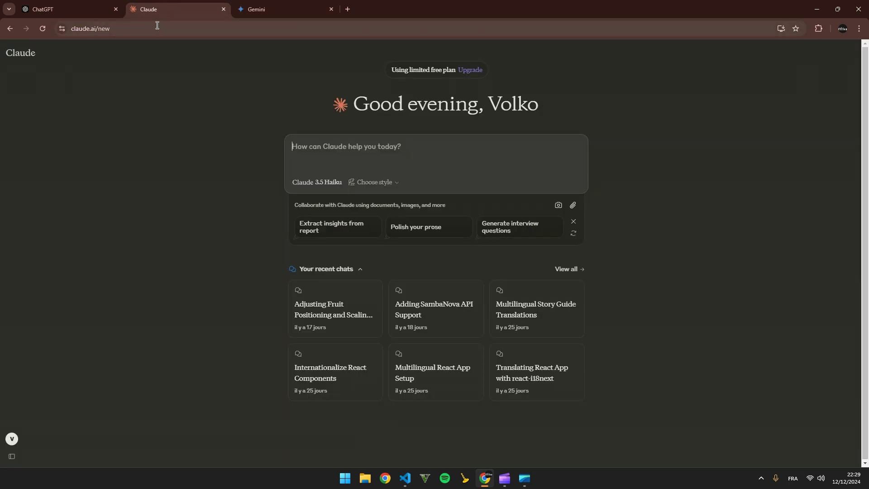
click(89, 7)
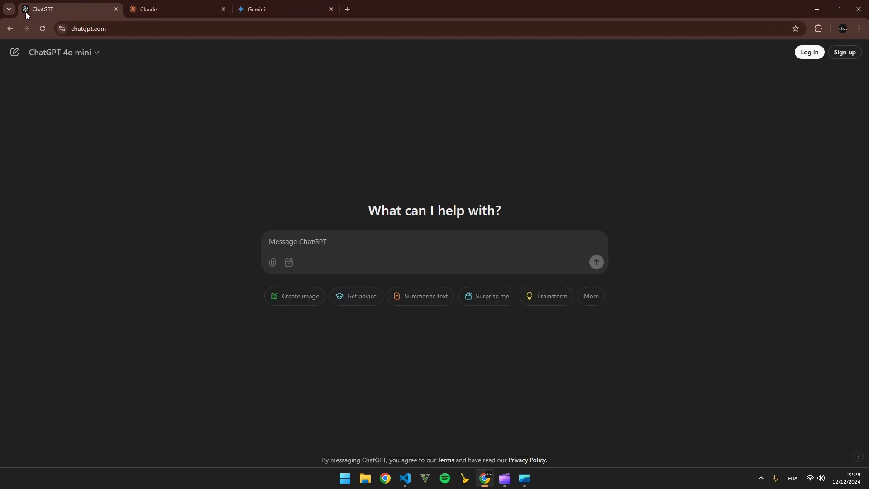
click(159, 5)
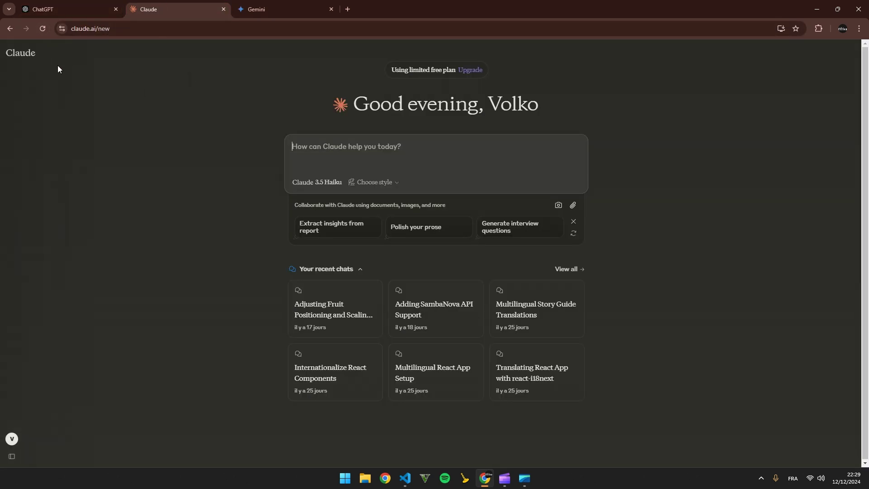
click(272, 9)
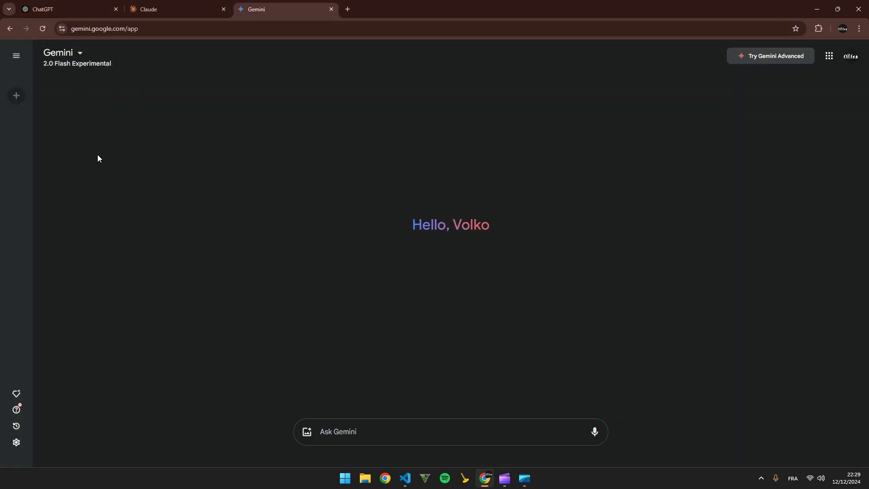
click(108, 4)
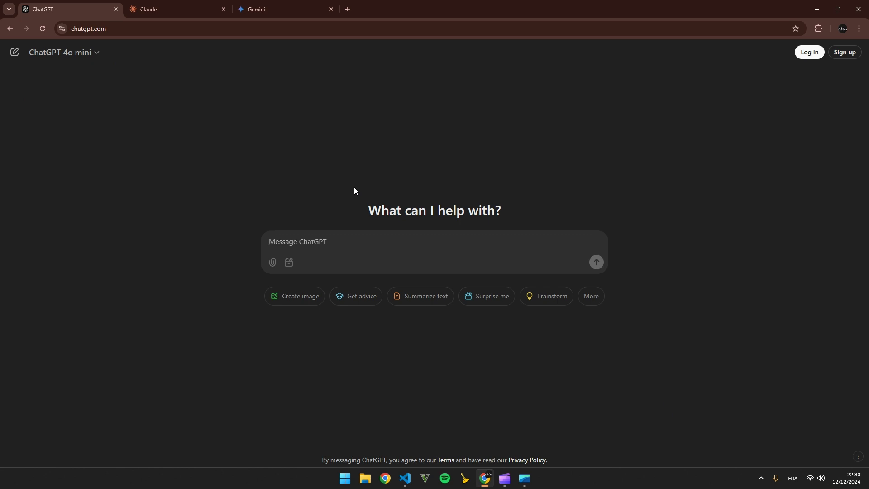
text(n)
Write 'create a stickman animation studio' in a new Notepad note and copy it.
key(super)
text(notes)
key(Return)
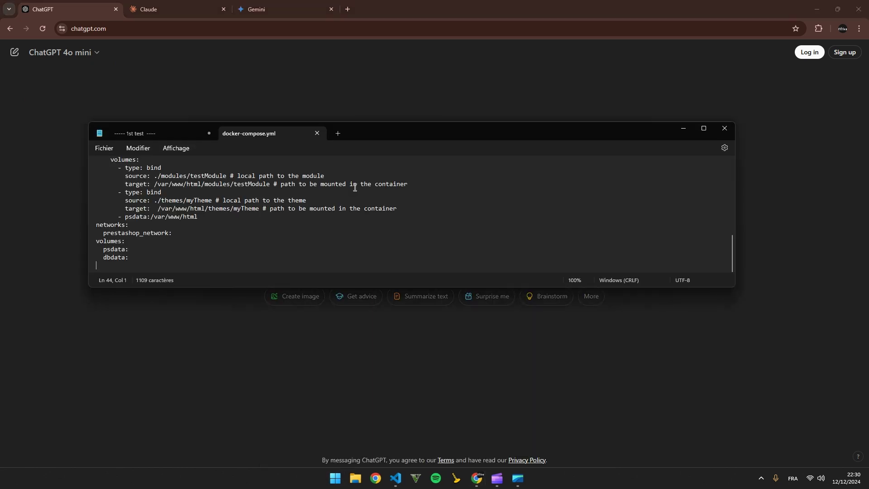
click(338, 134)
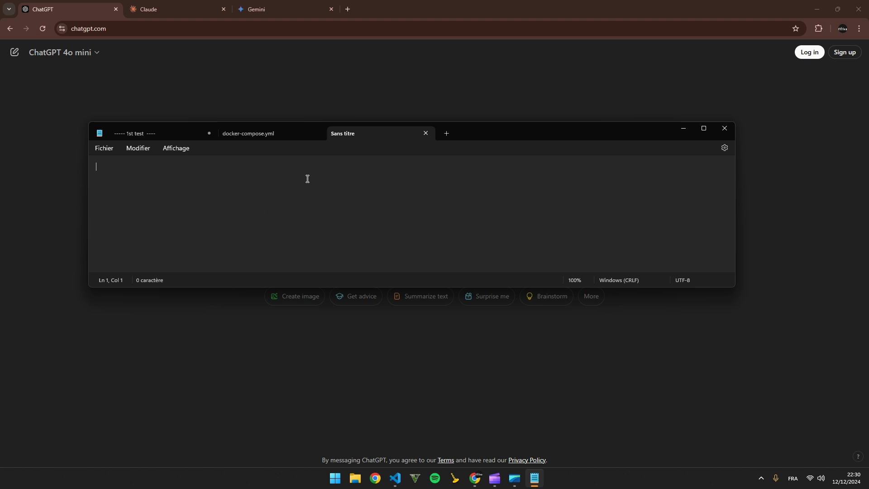
text(create )
text(s)
key(BackSpace)
key(BackSpace)
text(ss)
key(BackSpace)
key(BackSpace)
key(BackSpace)
text(a sti)
text(ckman )
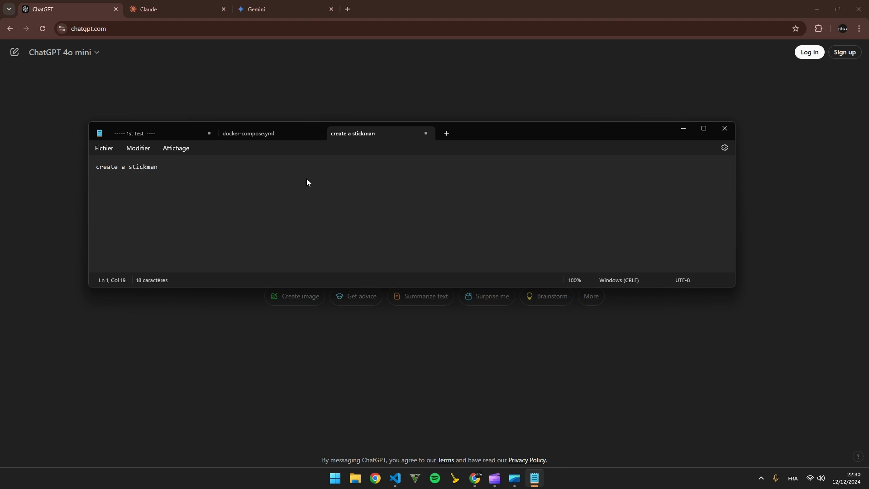
text(animati)
text(on studoip)
key(BackSpace)
key(BackSpace)
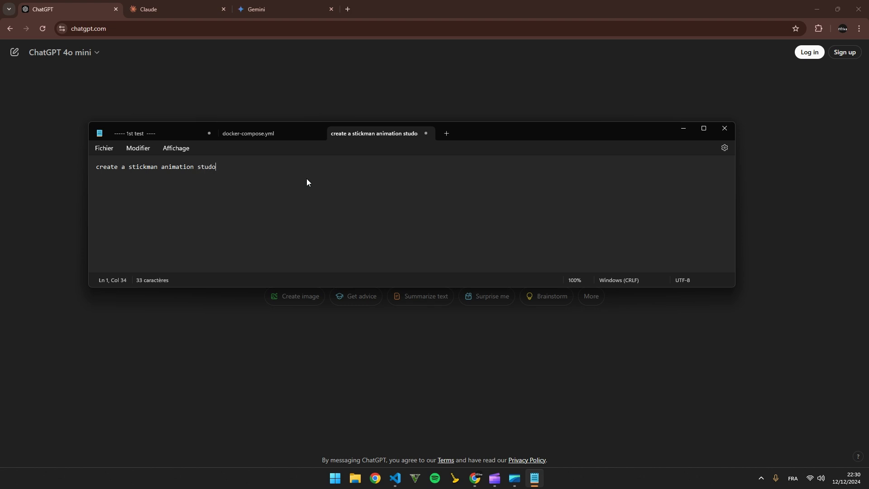
key(BackSpace)
text(io)
key(ctrl+a)
key(ctrl+c)
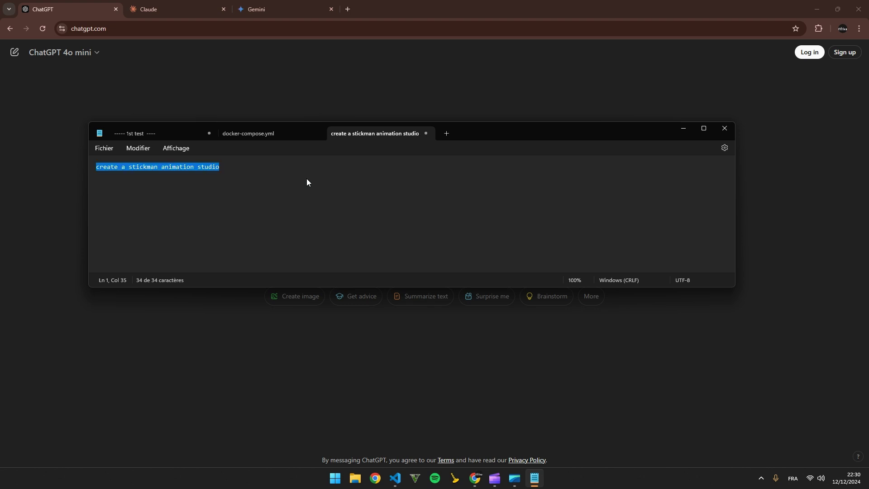
Send ChatGPT 'create a stickman animation studio in python. Create a good prompt for this'.
click(60, 184)
text(n)
key(ctrl+a)
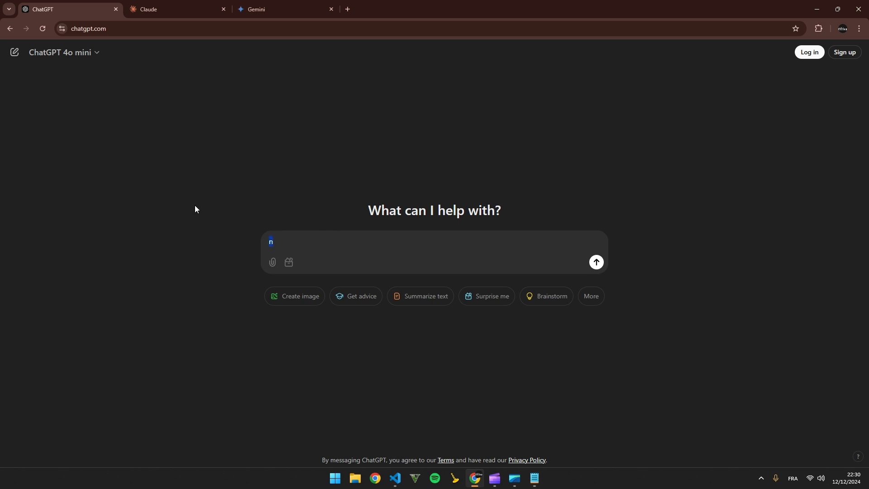
key(BackSpace)
key(ctrl+v)
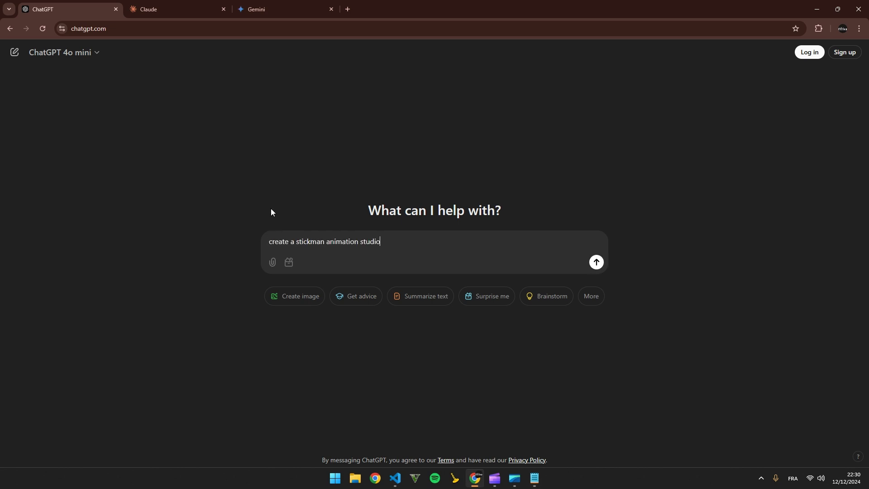
text(.)
key(shift+Return)
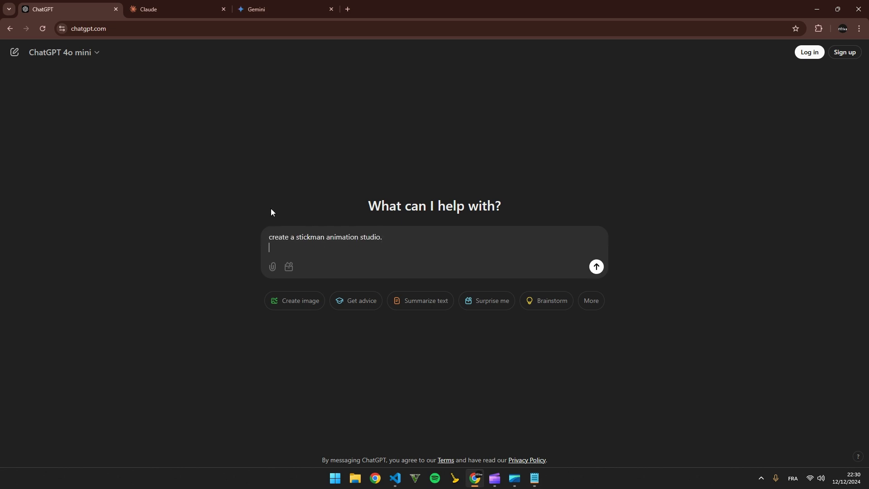
key(BackSpace)
text(in py)
text(thon)
key(shift+Return)
text(Creat)
text(e a fooo)
key(BackSpace)
key(BackSpace)
key(BackSpace)
key(BackSpace)
text(good promt)
key(BackSpace)
key(BackSpace)
key(BackSpace)
text(ompt for th)
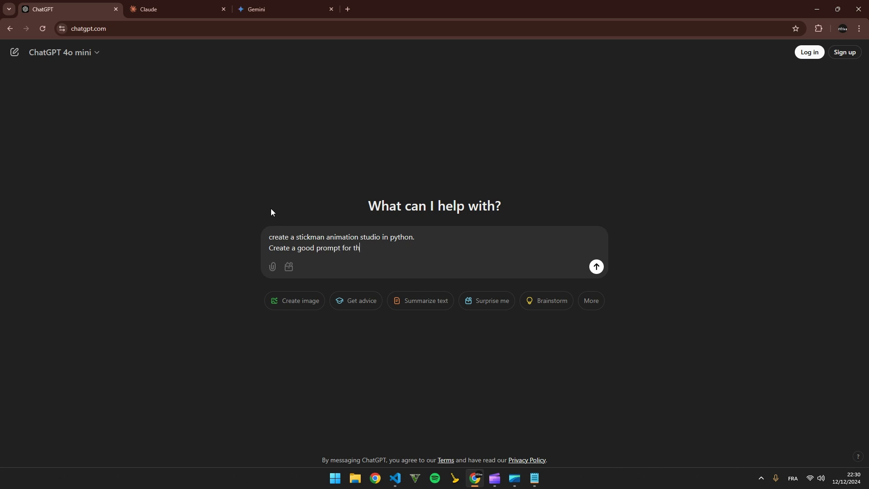
text(is)
key(Return)
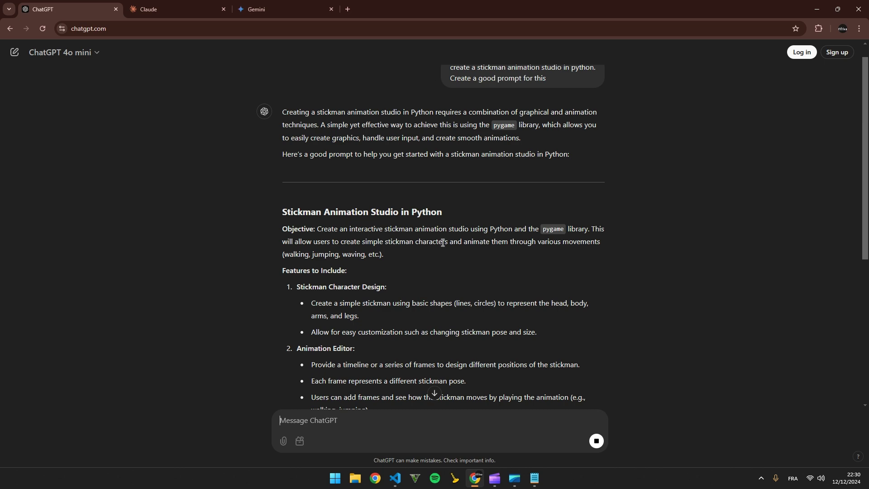
drag(310, 241, 463, 271)
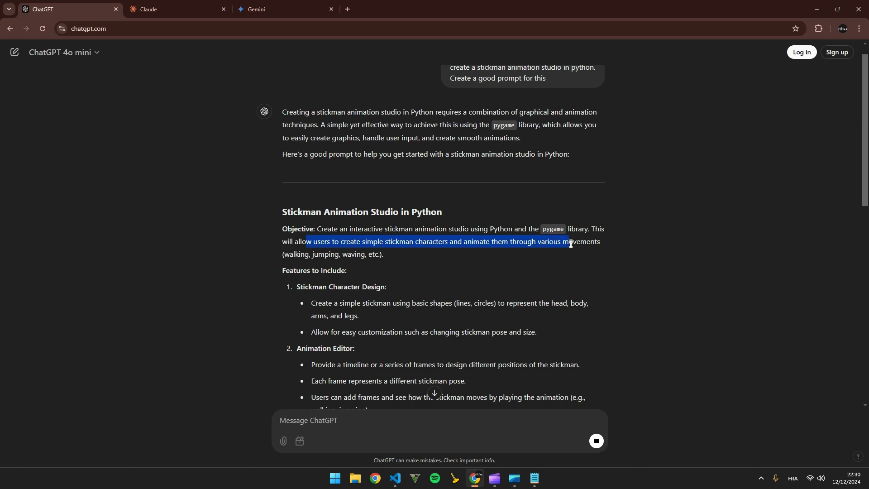
scroll(462, 271, down, 2)
scroll(451, 278, down, 3)
scroll(450, 281, down, 5)
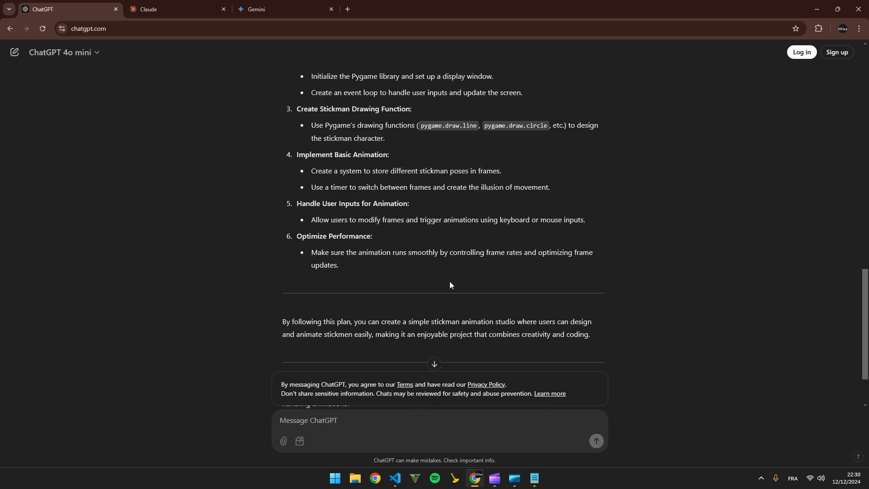
scroll(445, 281, down, 1)
scroll(446, 296, up, 4)
scroll(475, 305, up, 5)
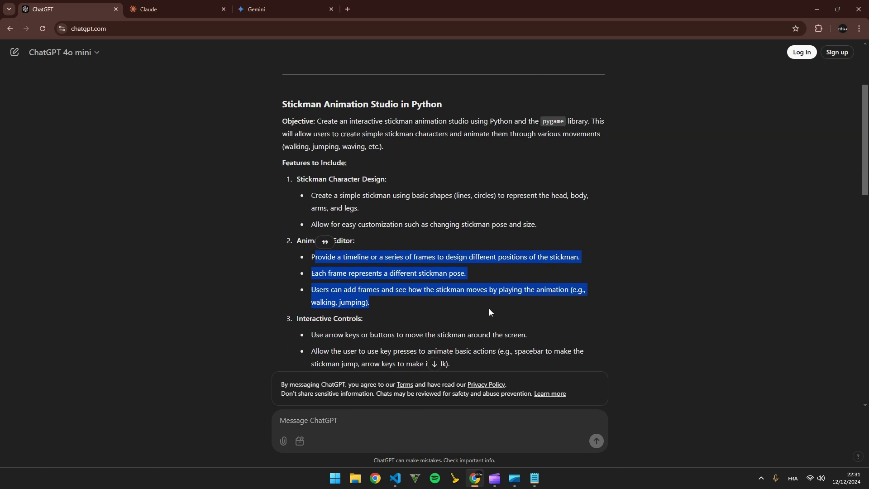
scroll(489, 309, up, 2)
Copy the original two-line prompt from the conversation and start a new chat.
mouse_move(453, 84)
mouse_down()
mouse_move(546, 98)
mouse_move(446, 87)
mouse_up()
key(ctrl+c)
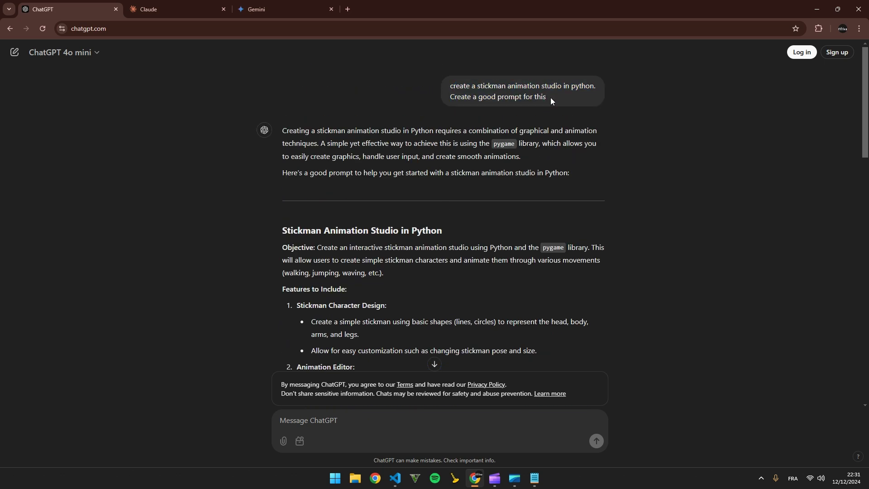
click(185, 167)
Paste the prompt into a new chat and add that stickman parts move with the mouse.
key(F5)
key(ctrl+v)
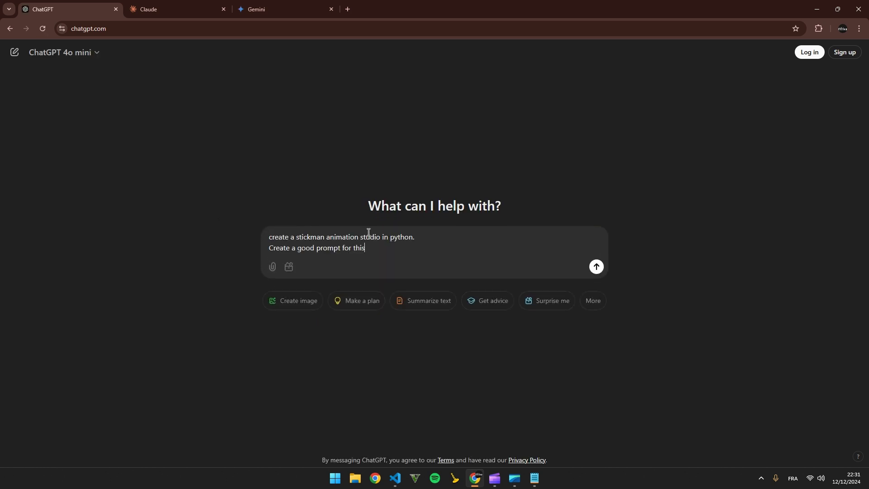
key(shift+Return)
text(I want to b)
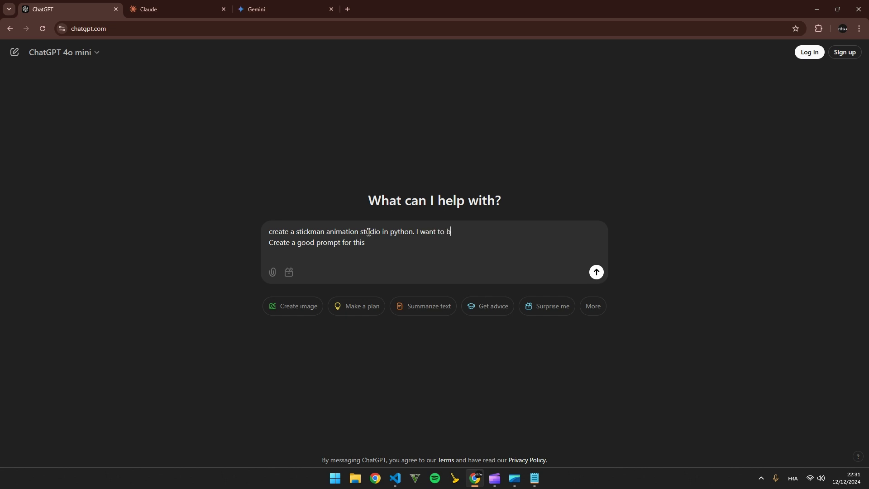
text(e able to movce the different)
text(e th)
text(ente)
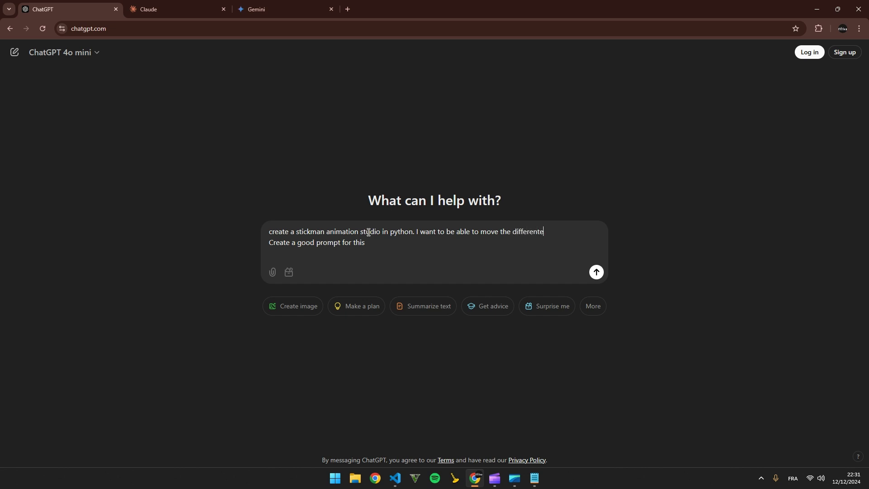
text(apr)
text(parts of the s)
text(tickm)
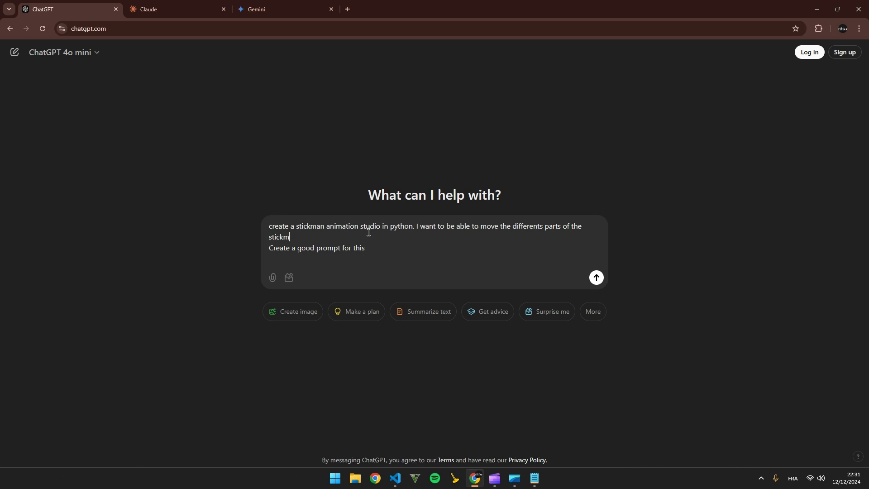
text(with th e)
text( m)
text(ous)
text(graphical)
text(y)
key(ctrl+a)
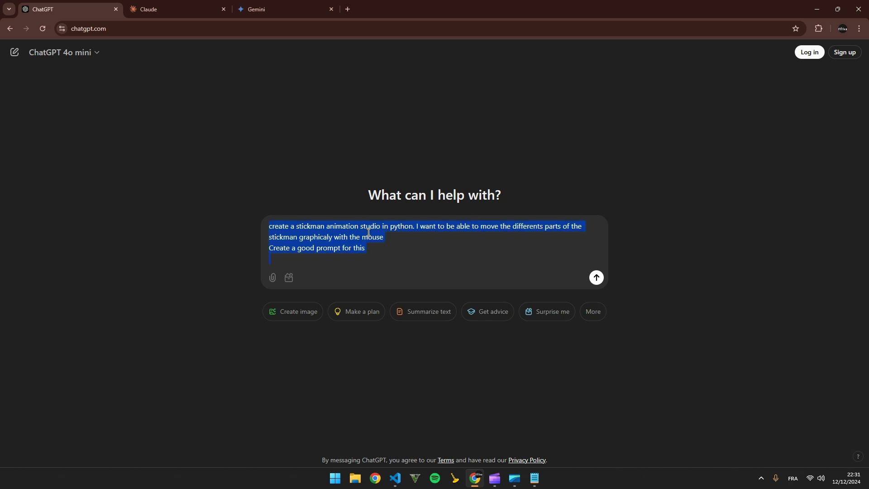
Send the mouse-draggable request and review ChatGPT's pygame code, explanation and next steps.
key(Return)
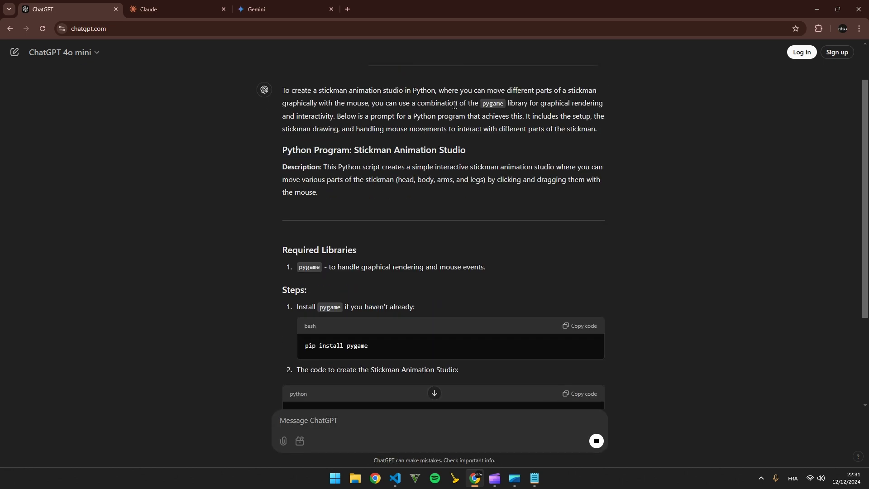
scroll(408, 164, up, 3)
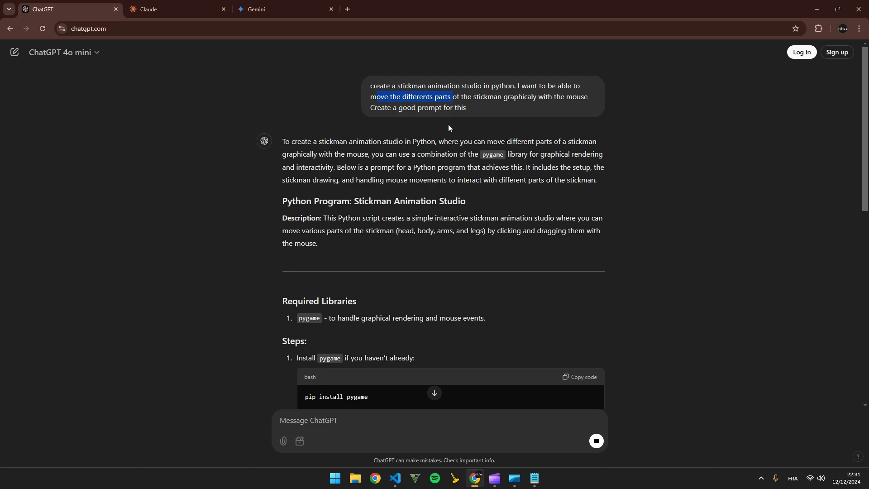
click(363, 85)
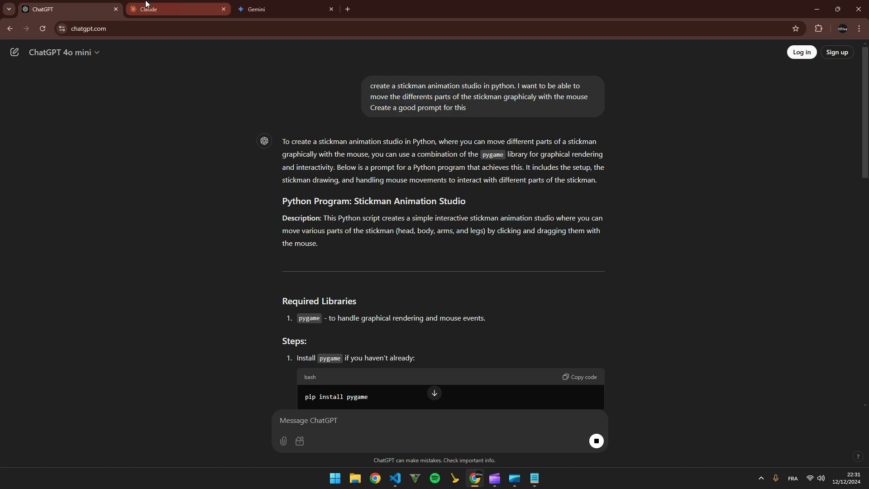
scroll(399, 152, down, 3)
scroll(391, 156, up, 3)
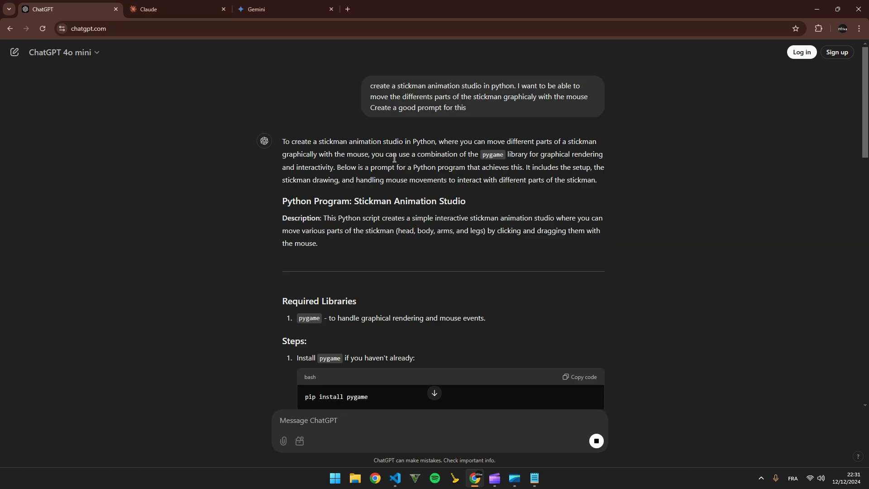
scroll(366, 163, down, 3)
scroll(325, 174, up, 3)
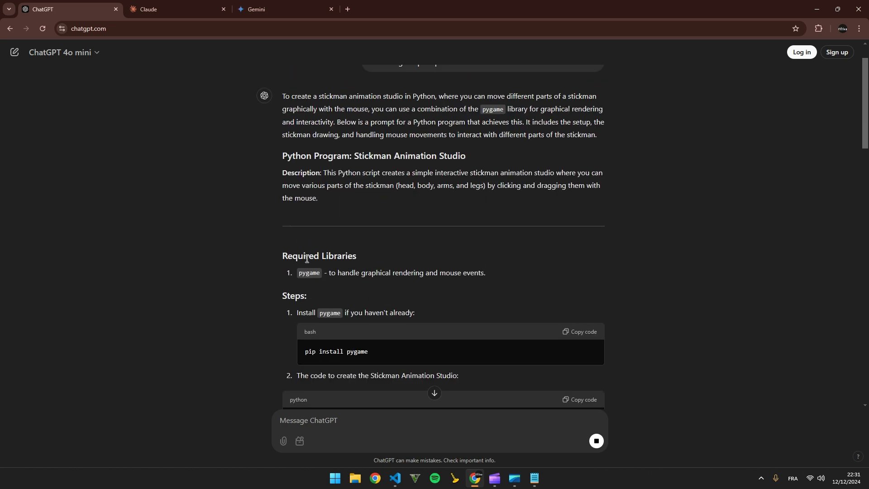
drag(286, 161, 368, 222)
click(325, 169)
scroll(310, 163, down, 1)
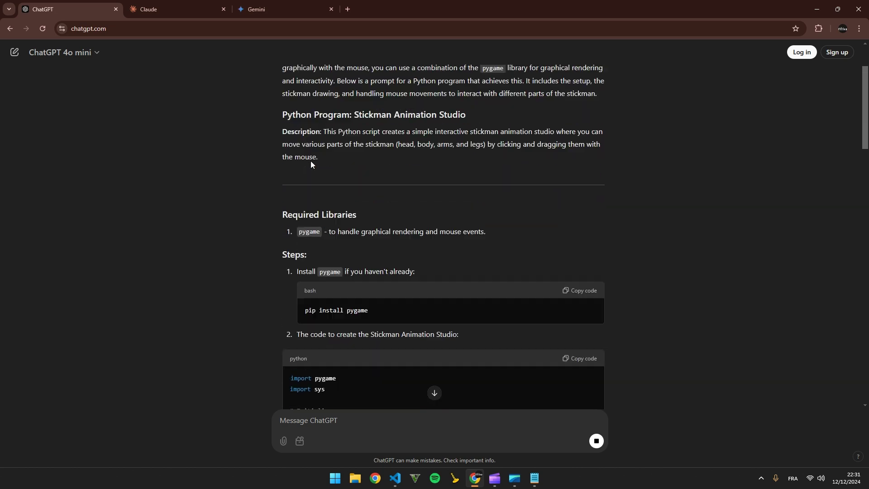
scroll(339, 161, up, 1)
scroll(360, 171, down, 2)
scroll(379, 182, down, 5)
scroll(370, 195, down, 5)
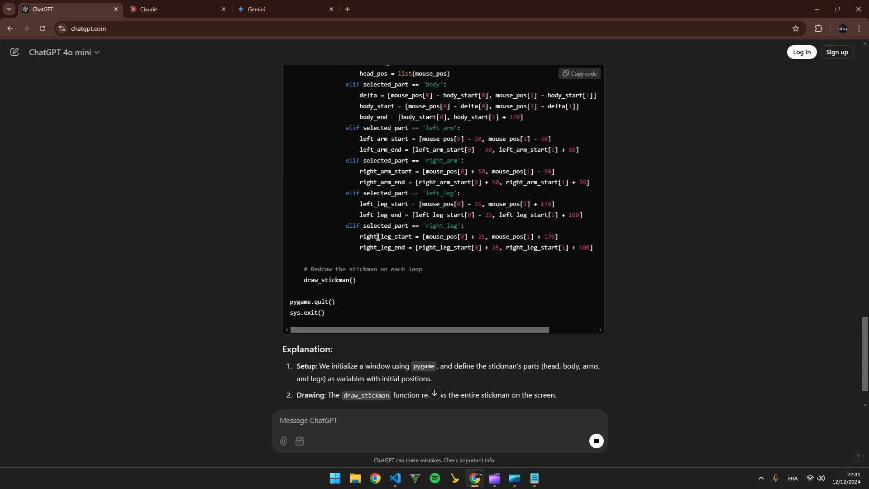
scroll(370, 294, down, 1)
scroll(370, 294, down, 2)
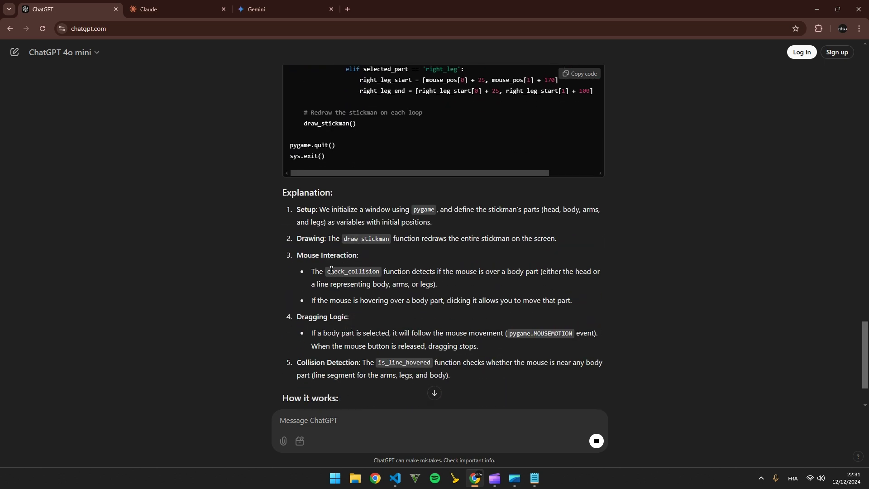
scroll(331, 269, down, 2)
scroll(331, 268, down, 2)
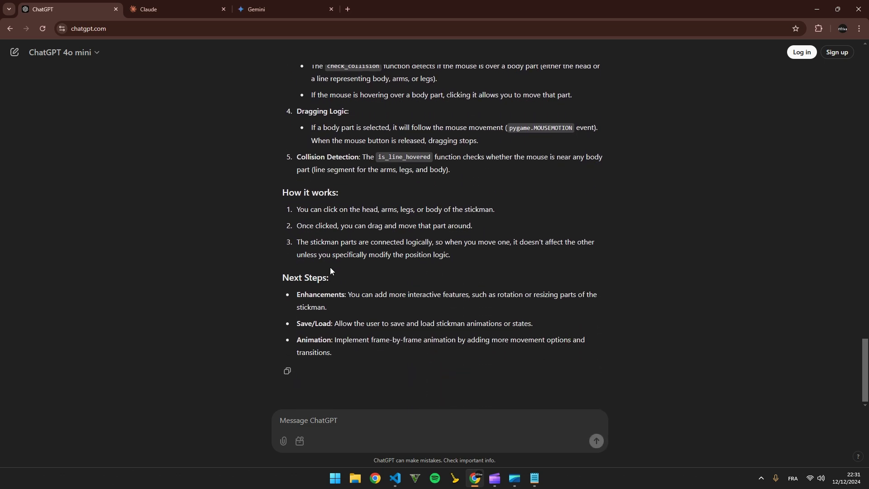
triple_click(308, 294)
click(347, 297)
drag(347, 351, 312, 339)
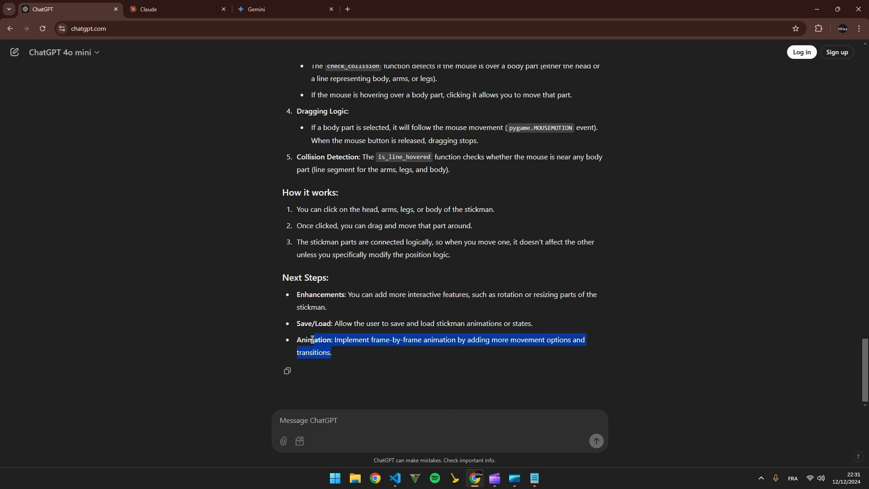
scroll(397, 353, up, 1)
scroll(397, 353, up, 1)
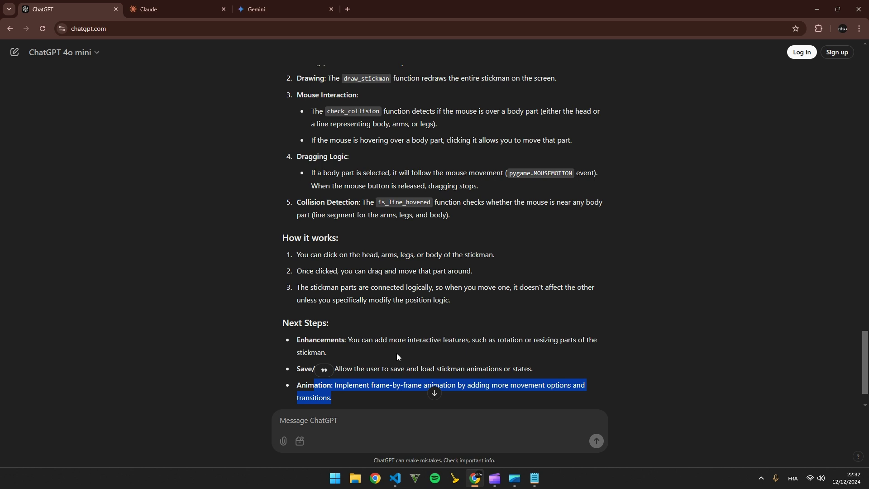
scroll(396, 354, up, 1)
mouse_move(463, 351)
mouse_down()
mouse_move(344, 229)
mouse_move(382, 234)
mouse_move(366, 223)
mouse_up()
scroll(345, 229, up, 1)
scroll(367, 224, up, 1)
scroll(367, 227, up, 10)
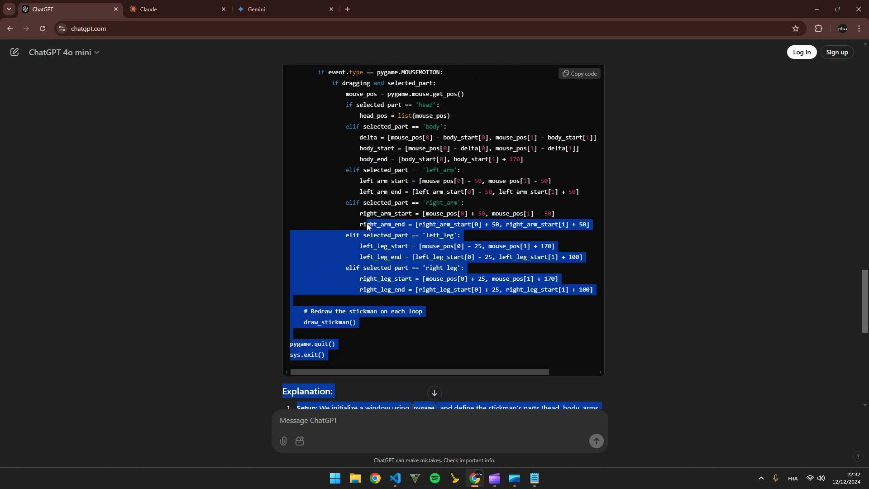
drag(367, 228, 368, 224)
scroll(367, 223, up, 5)
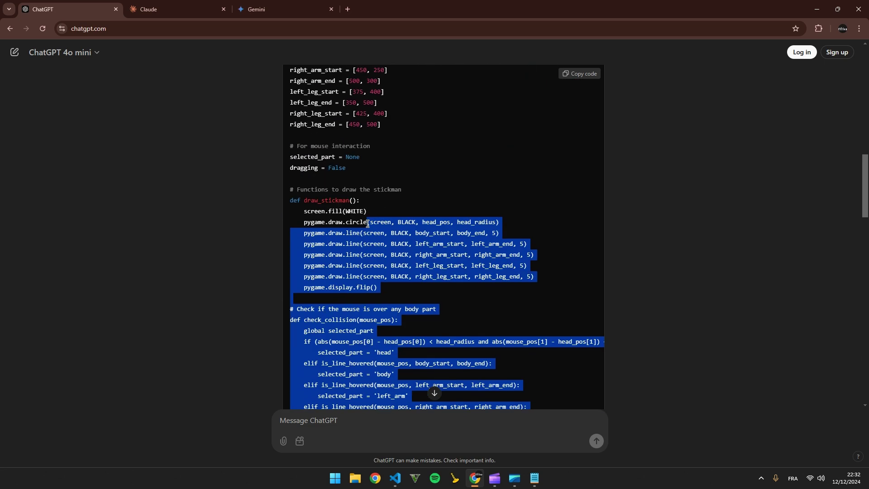
scroll(364, 227, up, 5)
scroll(366, 229, up, 5)
click(366, 229)
scroll(396, 303, up, 2)
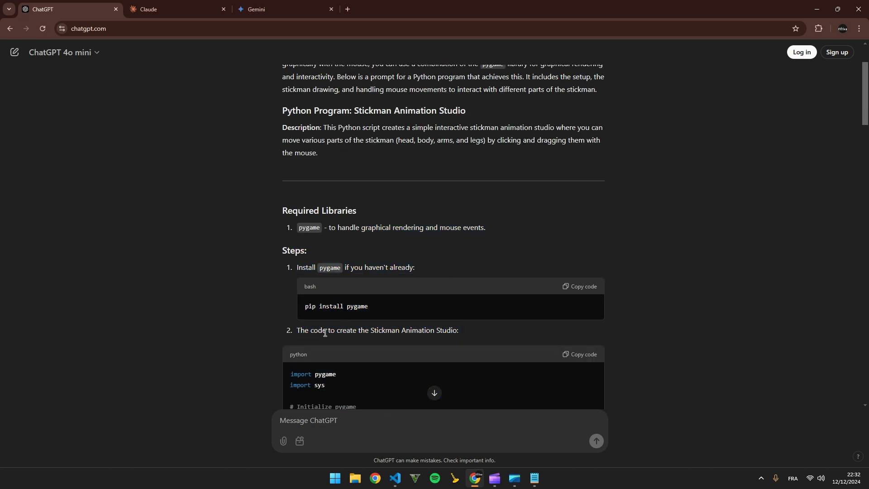
drag(324, 333, 464, 338)
click(464, 338)
scroll(455, 338, up, 2)
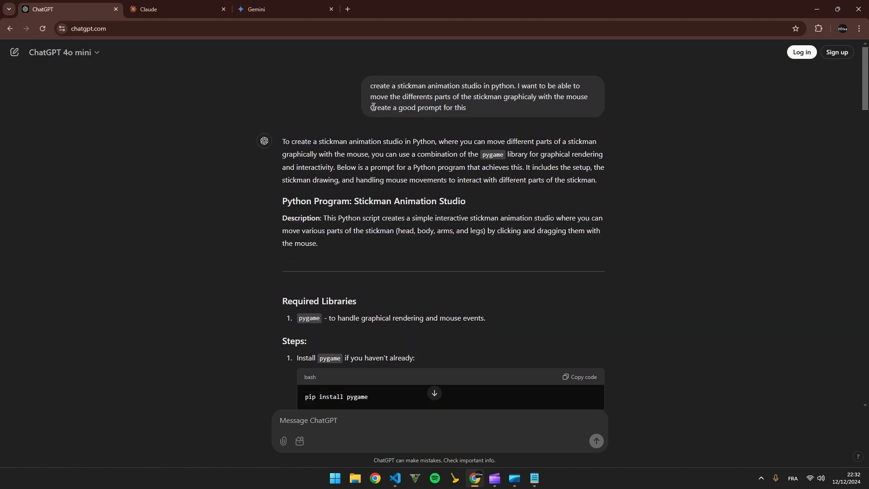
drag(475, 114, 370, 84)
In a new chat, send the draggable-stickman request ending with 'just create a good prompt…'.
key(ctrl+c)
key(F5)
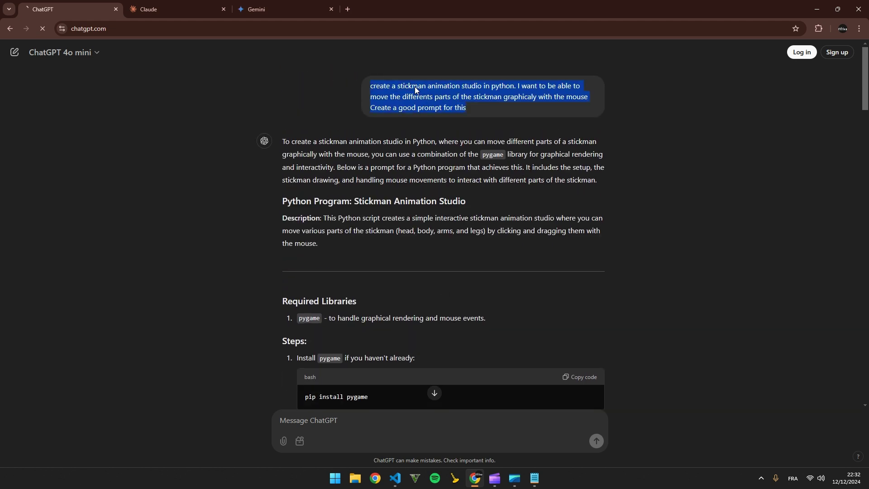
key(ctrl+v)
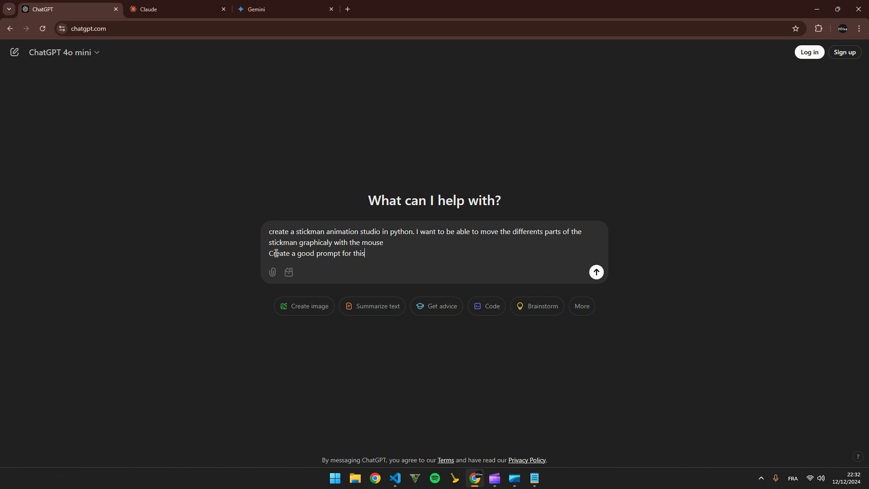
click(275, 253)
key(BackSpace)
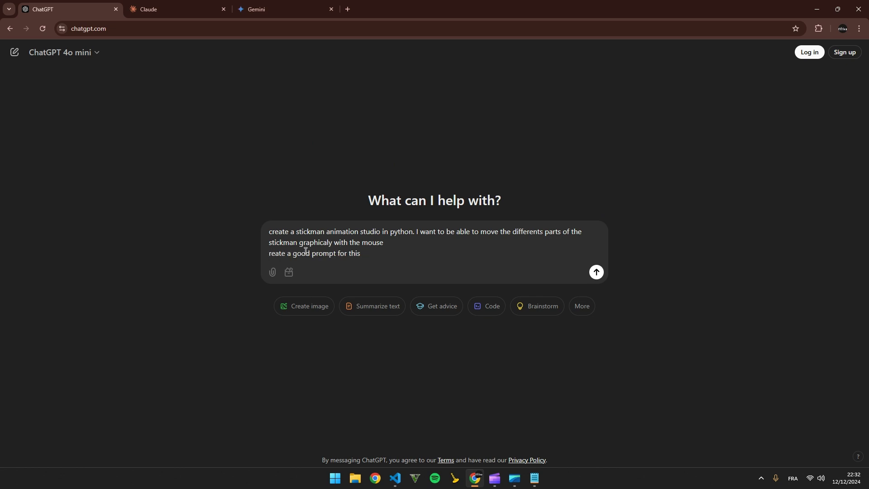
text(just cr)
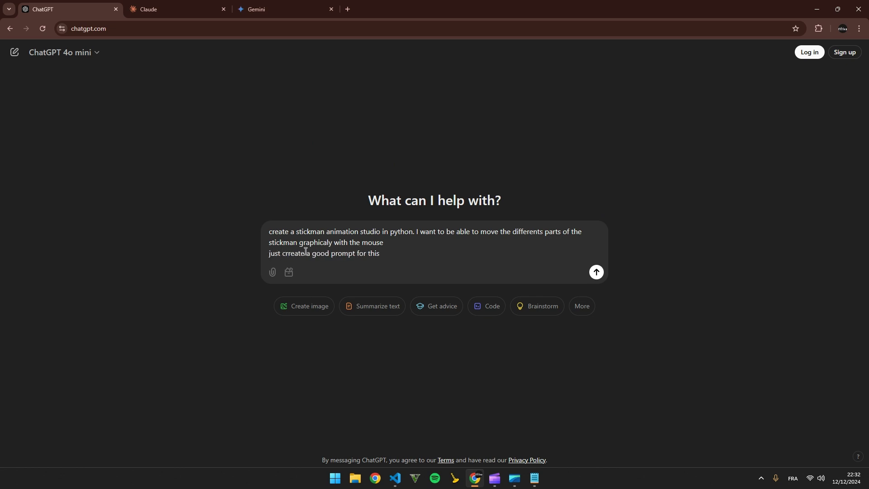
key(BackSpace)
text(hat i )
text(can later a)
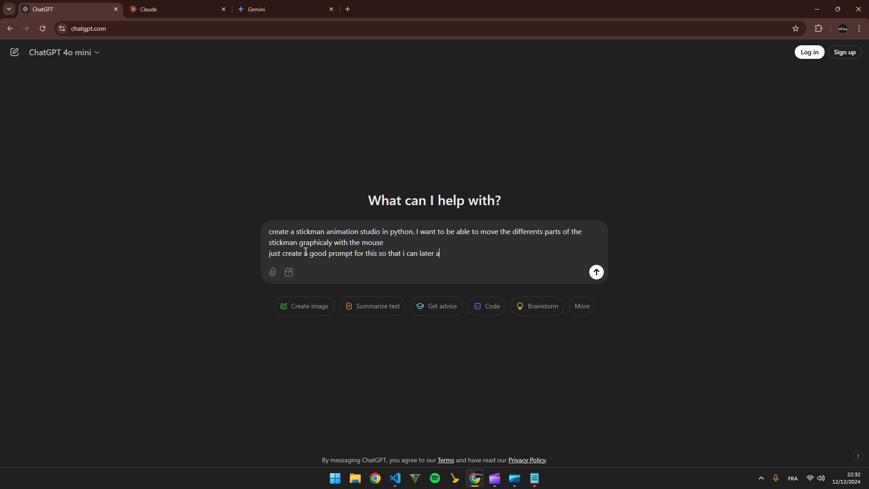
text(llml)
text(iut)
key(Return)
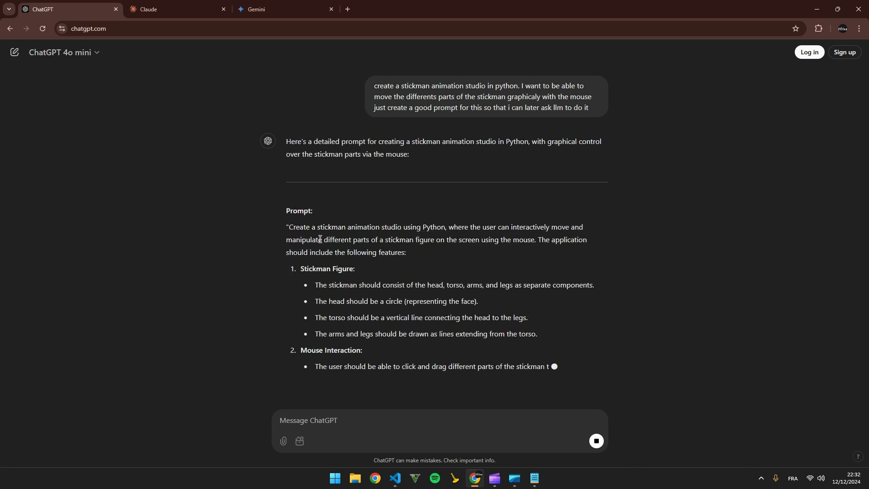
scroll(320, 239, down, 1)
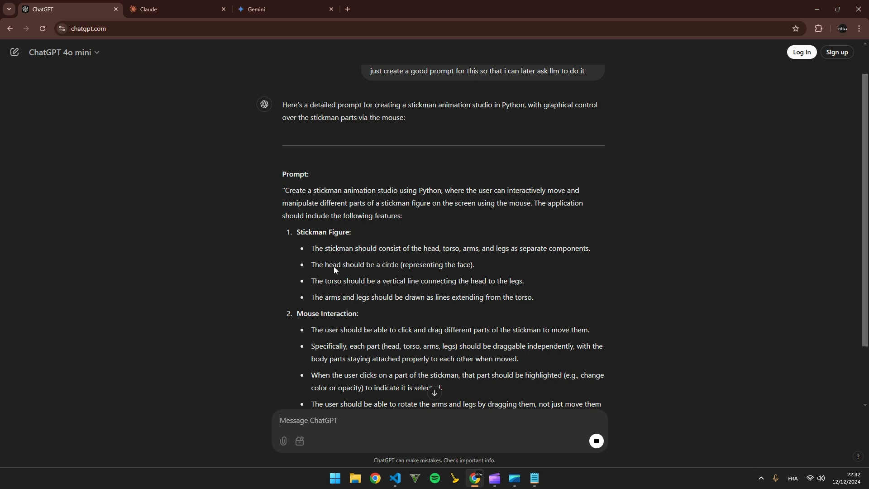
scroll(333, 266, down, 1)
scroll(311, 239, down, 1)
scroll(307, 215, down, 1)
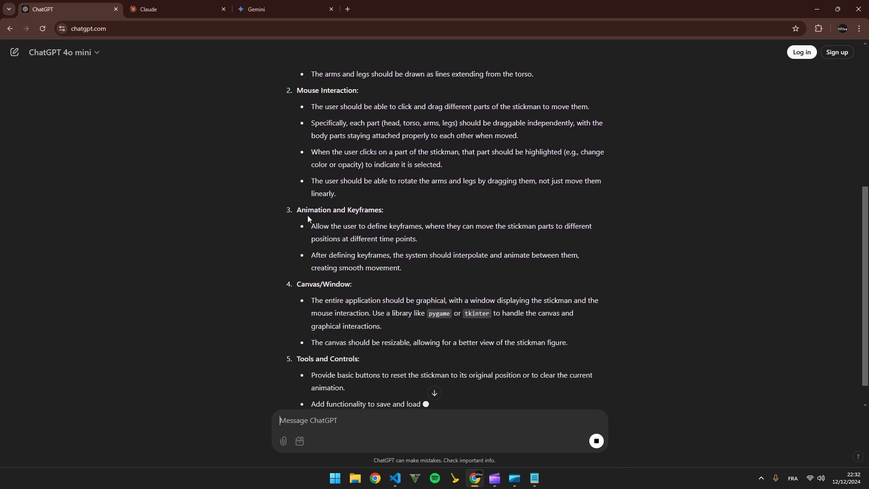
scroll(330, 275, down, 2)
scroll(318, 289, down, 2)
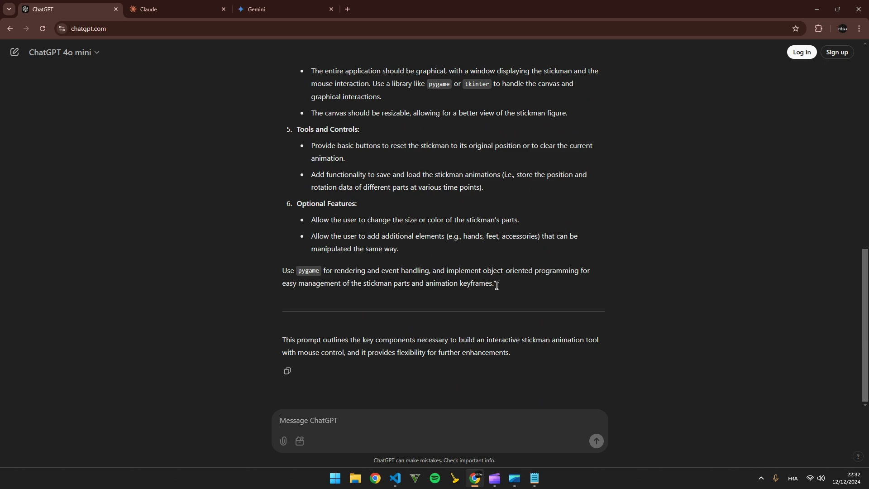
drag(494, 284, 287, 226)
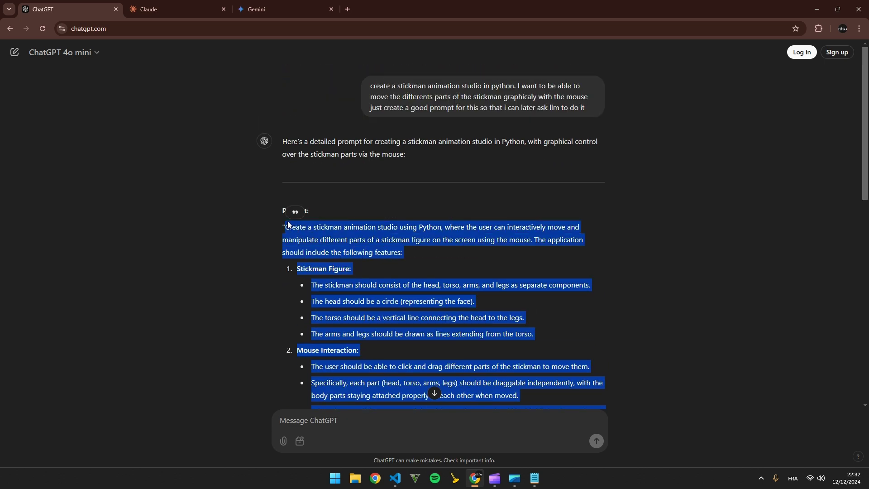
text(c)
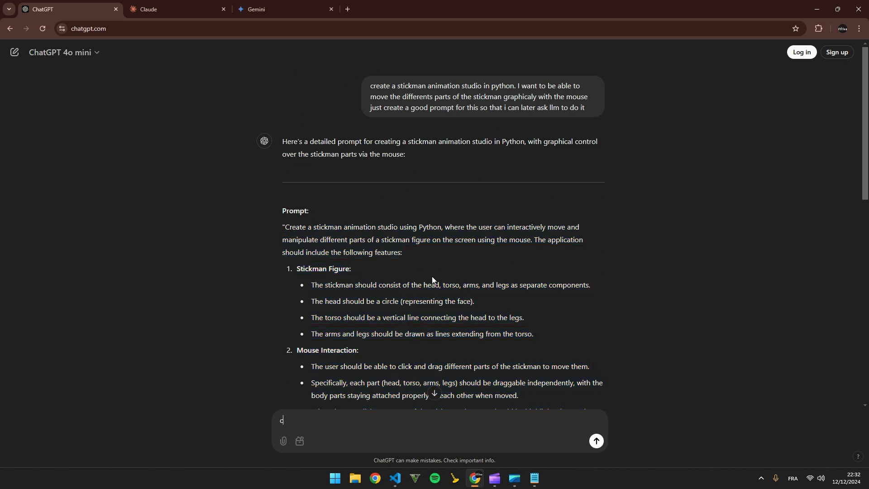
Replace the Notepad text with ChatGPT's copied full stickman prompt.
click(534, 478)
click(391, 207)
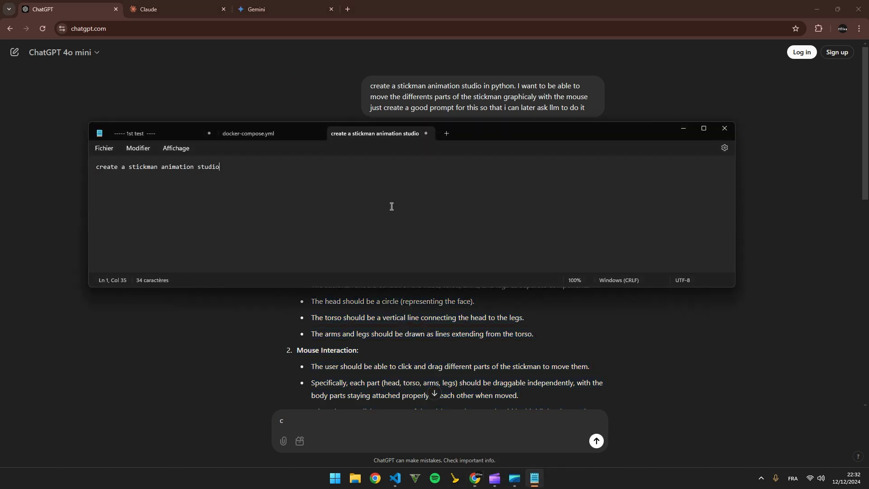
key(ctrl+v)
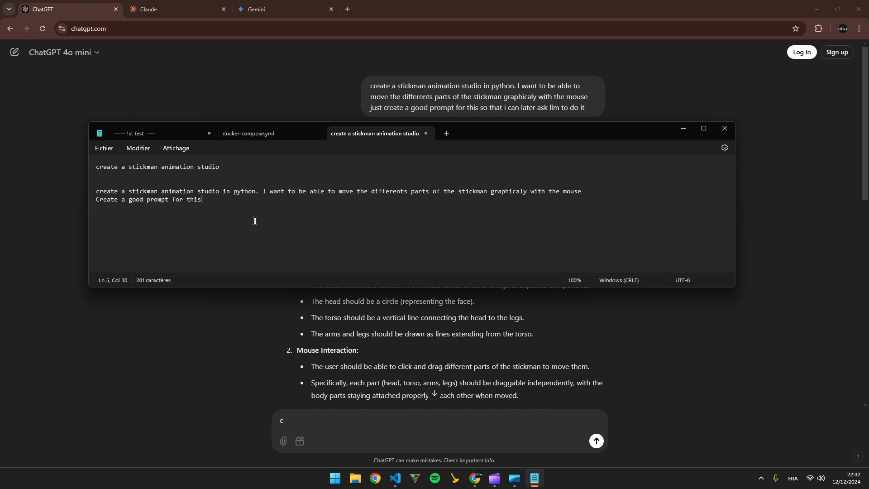
key(alt+Tab)
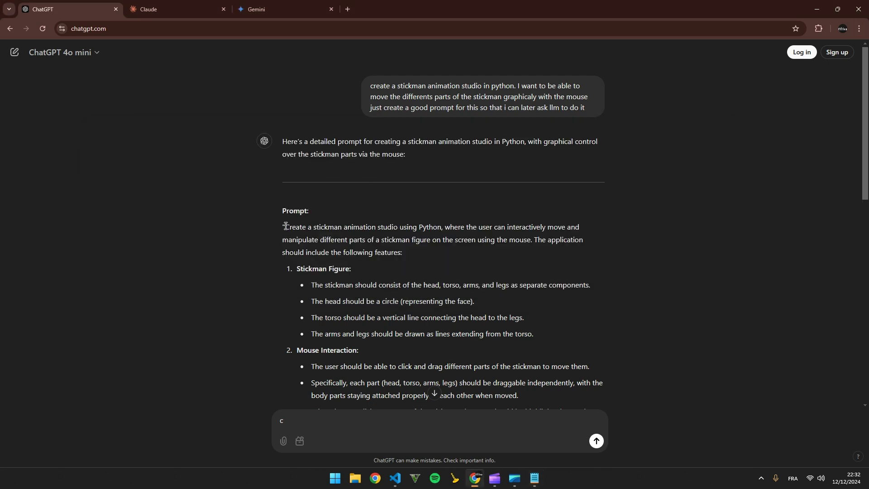
mouse_move(287, 226)
mouse_down()
mouse_move(476, 291)
mouse_move(495, 283)
mouse_up()
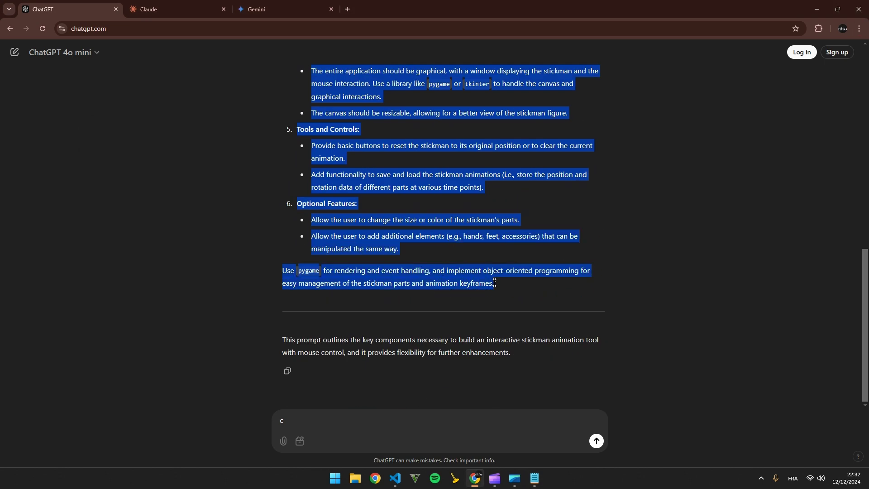
key(alt+Tab)
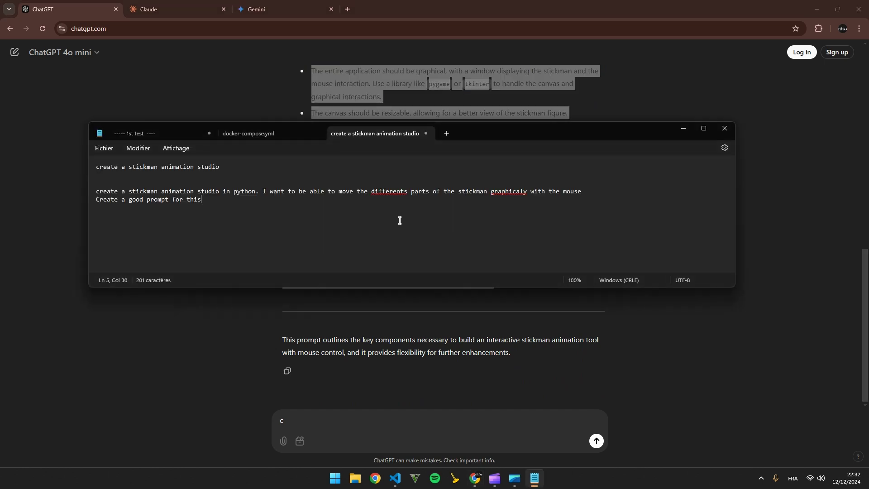
key(ctrl+a)
key(ctrl+v)
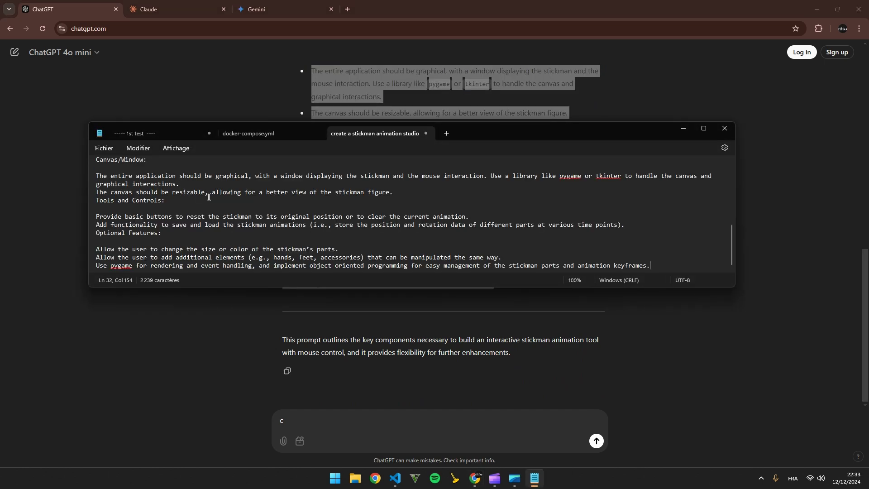
scroll(208, 196, up, 8)
Delete the leftover first lines in the note and reload ChatGPT to an empty chat.
click(240, 167)
key(Return)
key(Return)
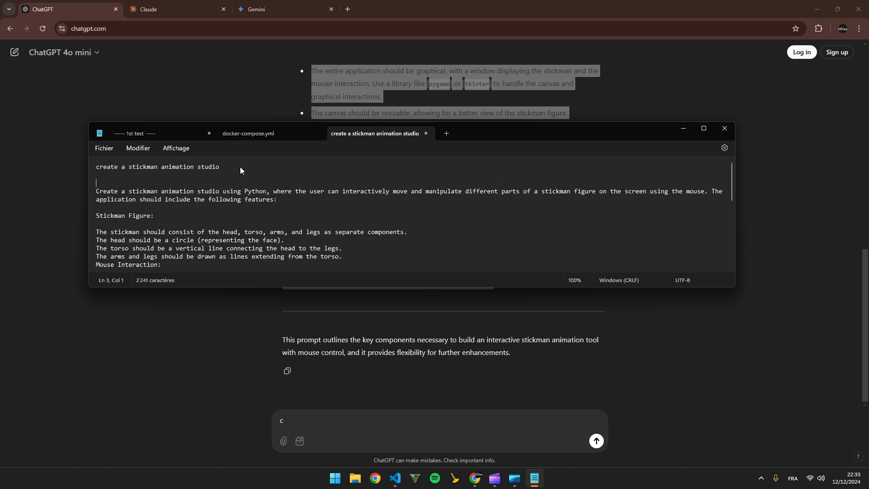
key(BackSpace)
key(BackSpace)
key(shift+Home)
key(BackSpace)
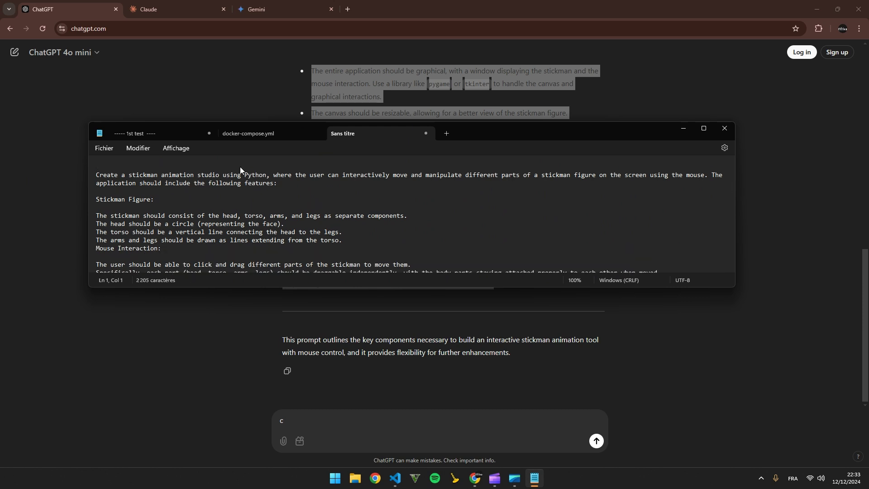
click(16, 79)
key(F5)
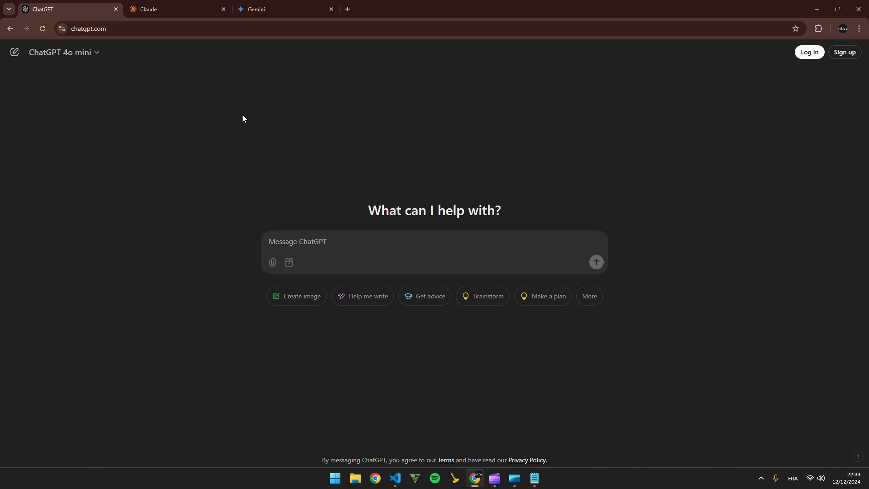
Paste and send the detailed stickman prompt in ChatGPT, Claude and Gemini in turn.
key(ctrl+v)
key(Return)
click(155, 6)
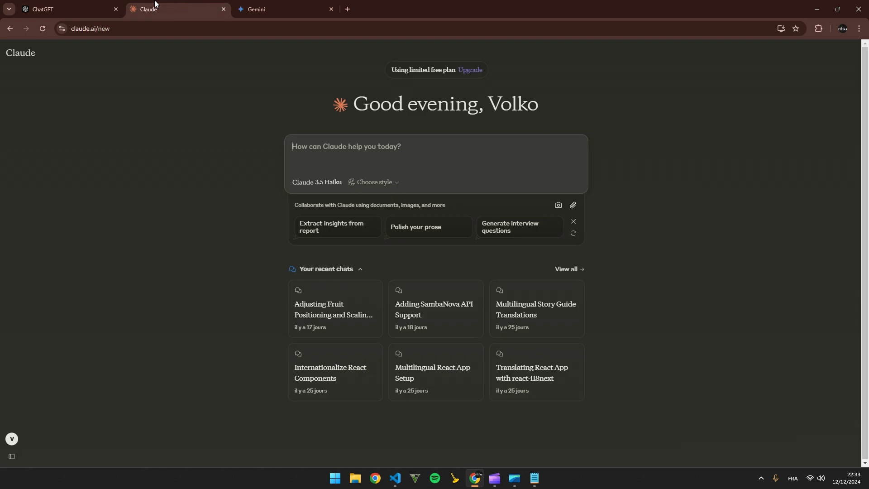
key(ctrl+v)
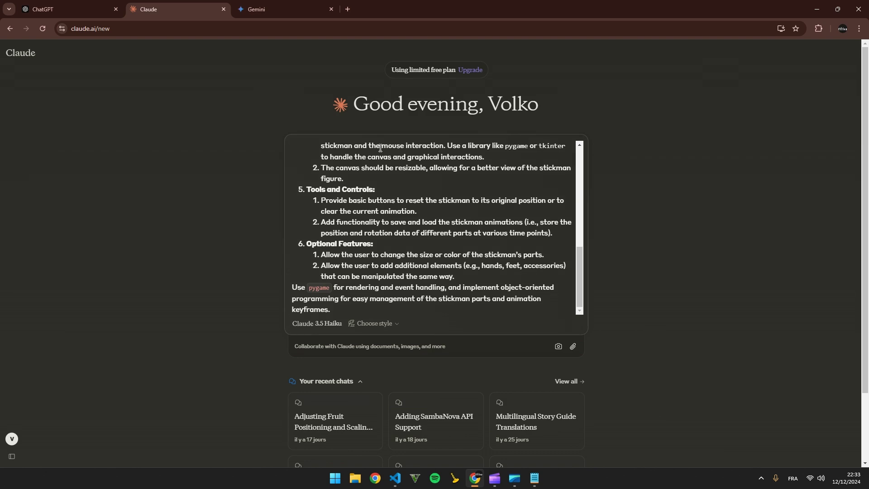
key(Return)
click(272, 8)
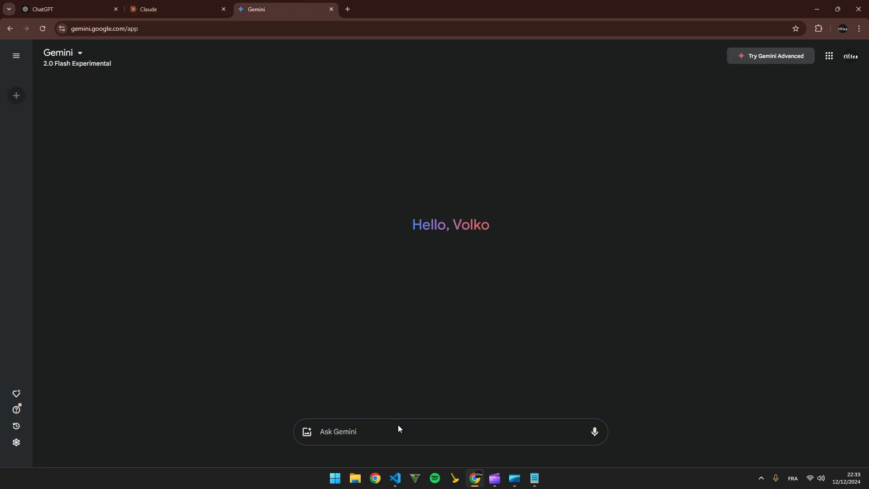
key(ctrl+v)
key(Return)
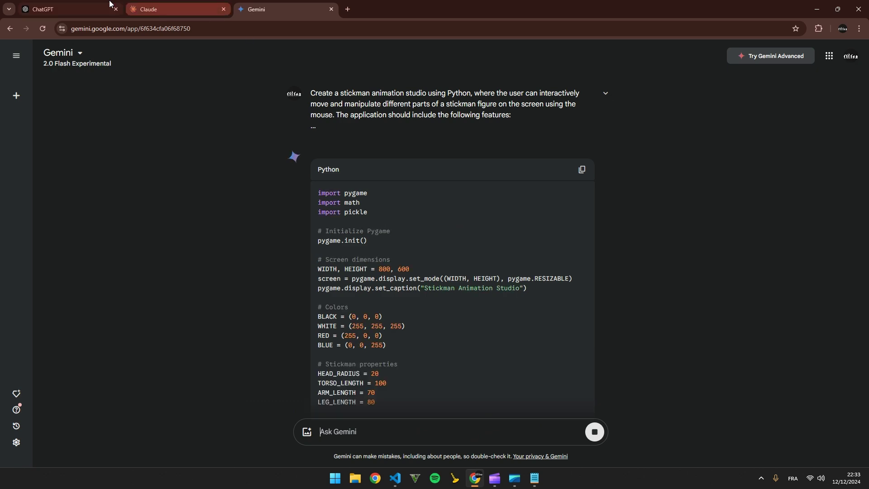
click(87, 15)
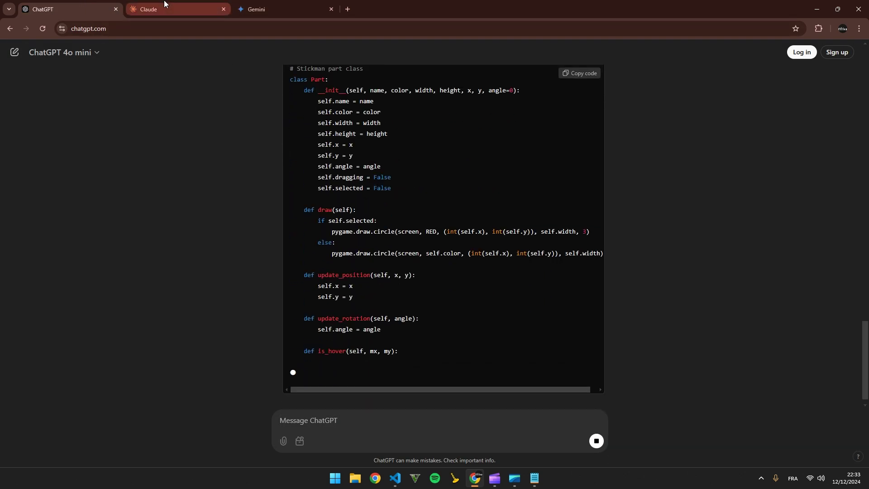
click(165, 8)
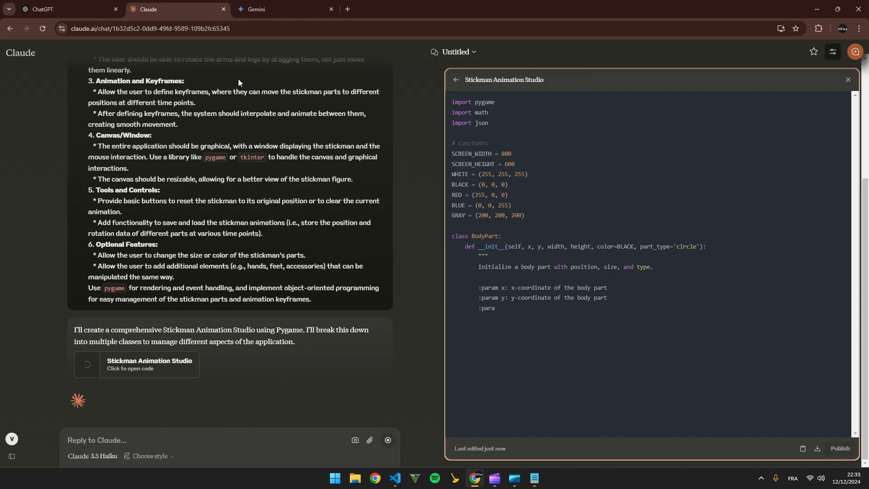
click(75, 9)
click(271, 8)
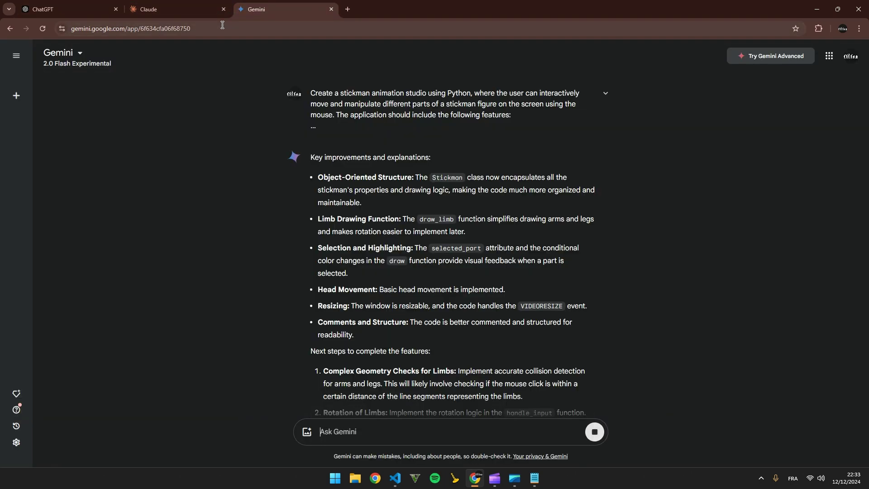
scroll(329, 208, down, 10)
scroll(329, 207, down, 2)
scroll(324, 197, up, 5)
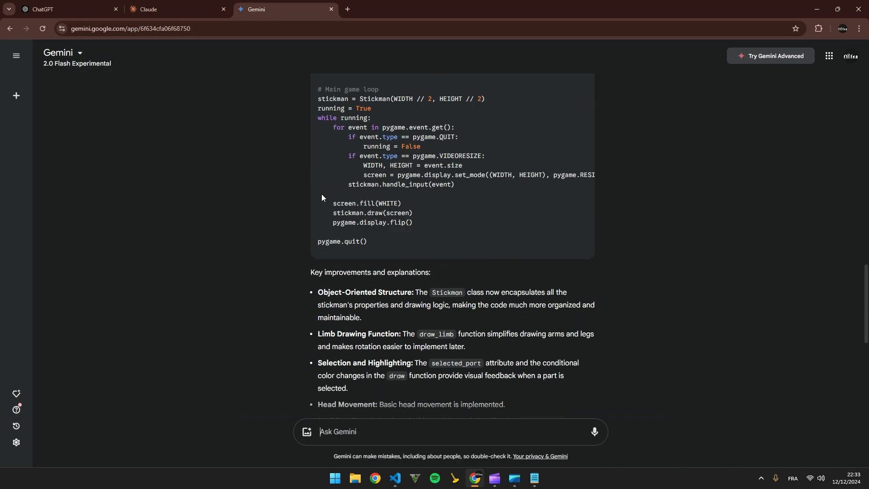
scroll(325, 196, up, 4)
scroll(325, 192, up, 5)
scroll(325, 192, down, 8)
scroll(323, 190, down, 2)
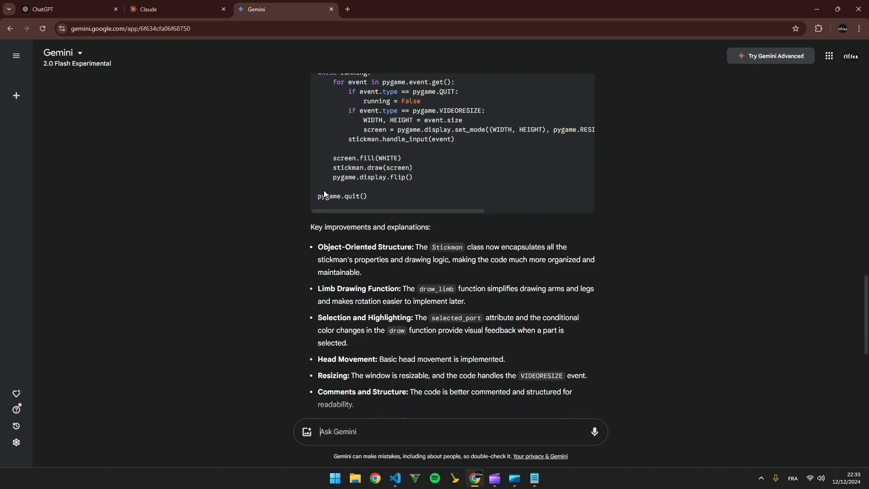
scroll(324, 190, up, 3)
scroll(324, 190, up, 1)
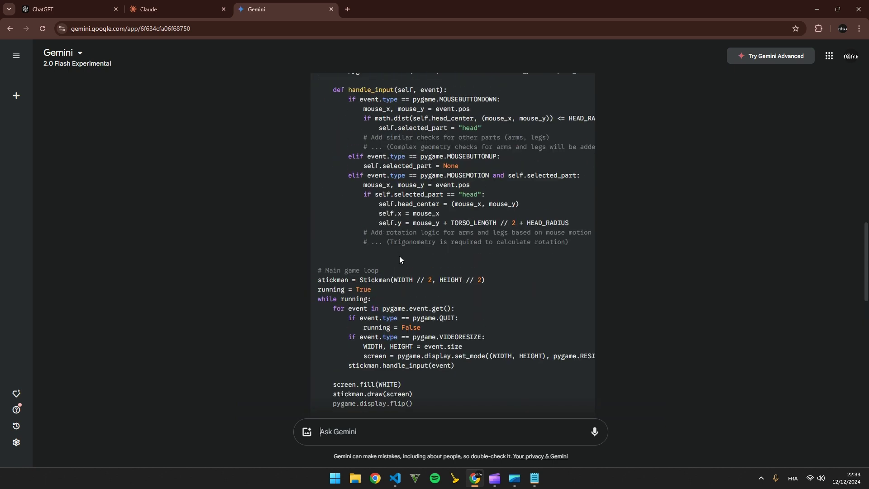
scroll(407, 255, up, 1)
drag(355, 238, 500, 245)
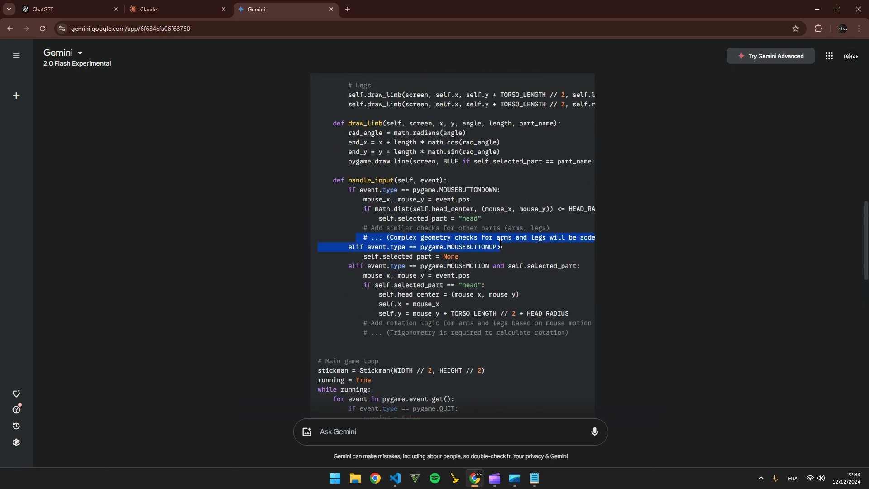
scroll(489, 246, up, 5)
scroll(475, 248, up, 4)
scroll(443, 246, down, 5)
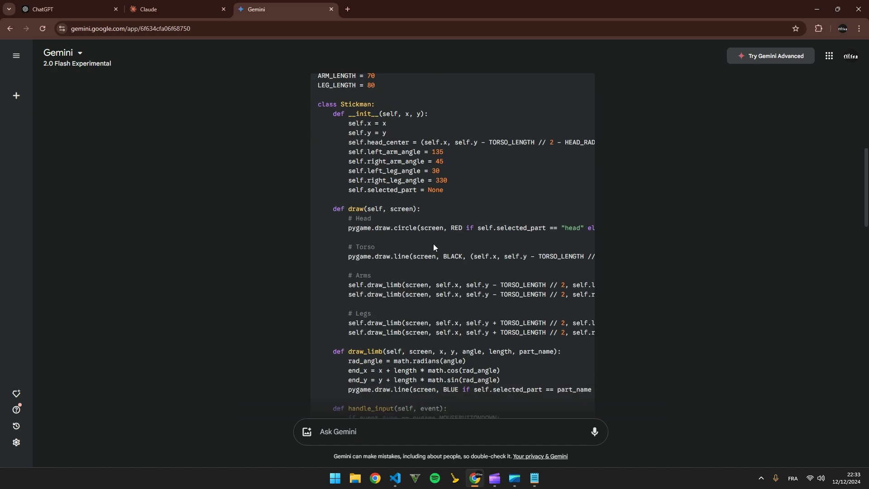
scroll(433, 243, down, 4)
drag(342, 229, 524, 241)
click(525, 242)
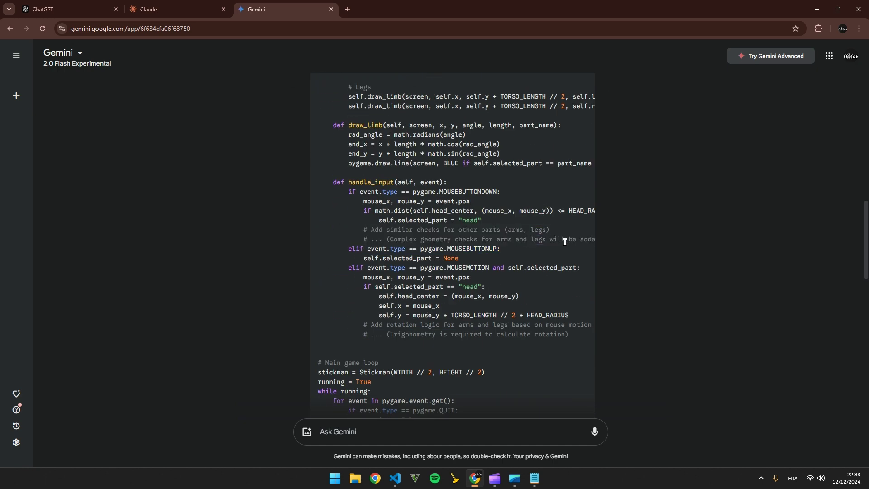
drag(342, 230, 525, 240)
scroll(441, 272, down, 3)
scroll(409, 392, down, 4)
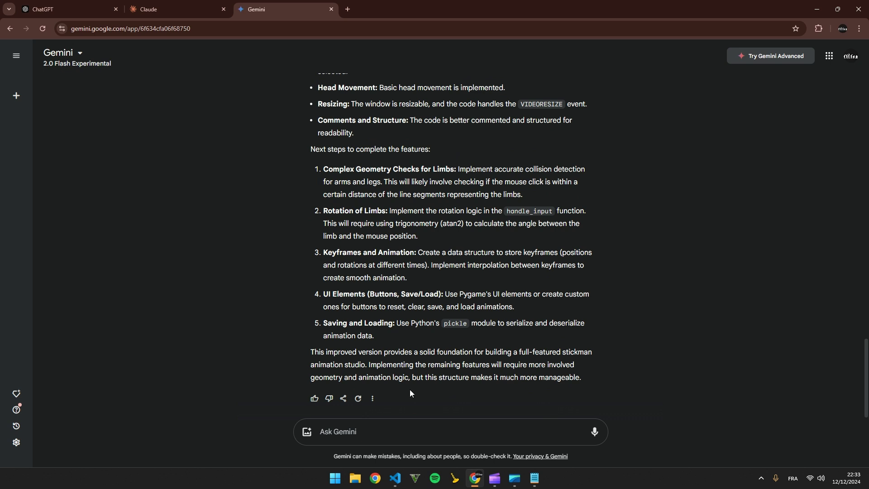
Send Gemini 'Create the full code for this. Do not make "..."'.
click(394, 421)
text(Create)
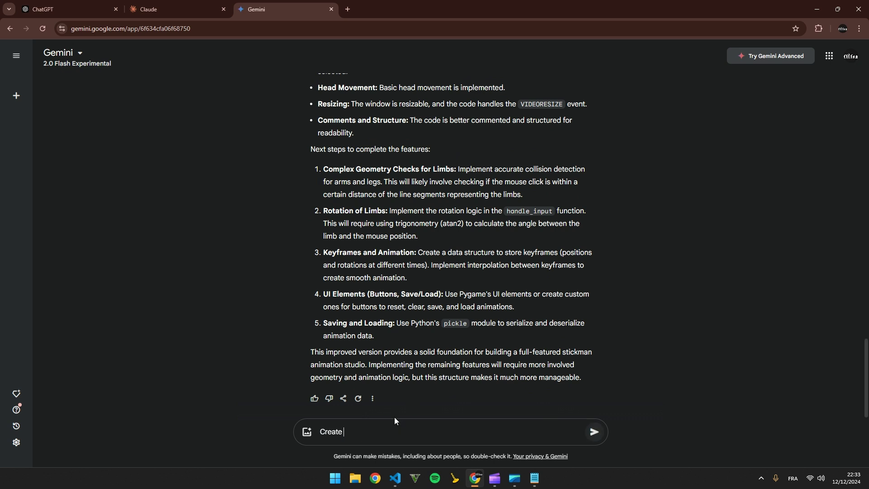
text( the ful)
text(l code for this.)
text( Do )
text(notmake ')
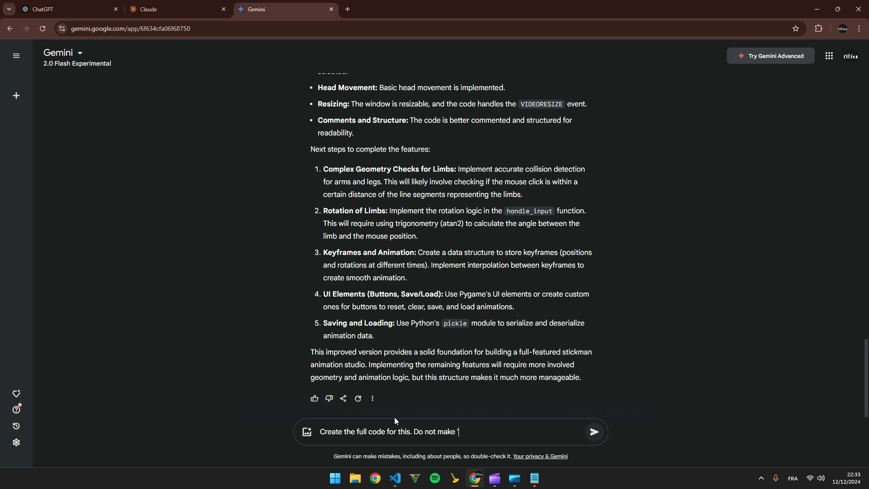
text(...")
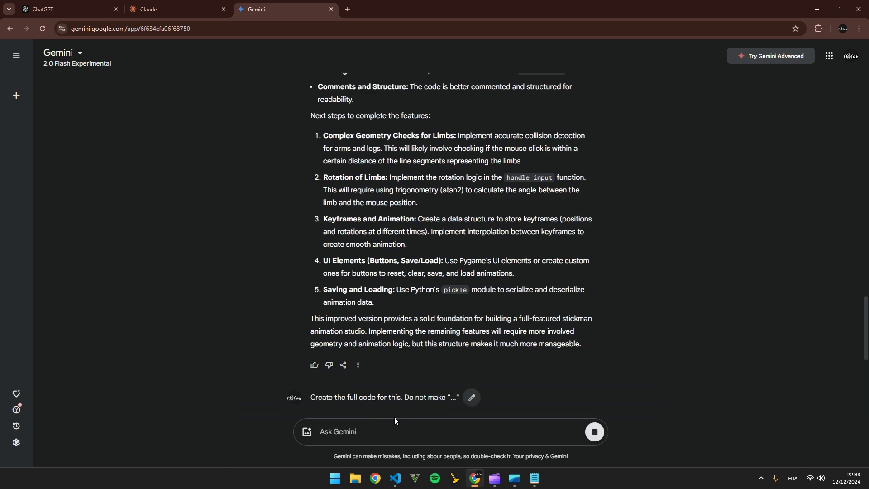
key(Return)
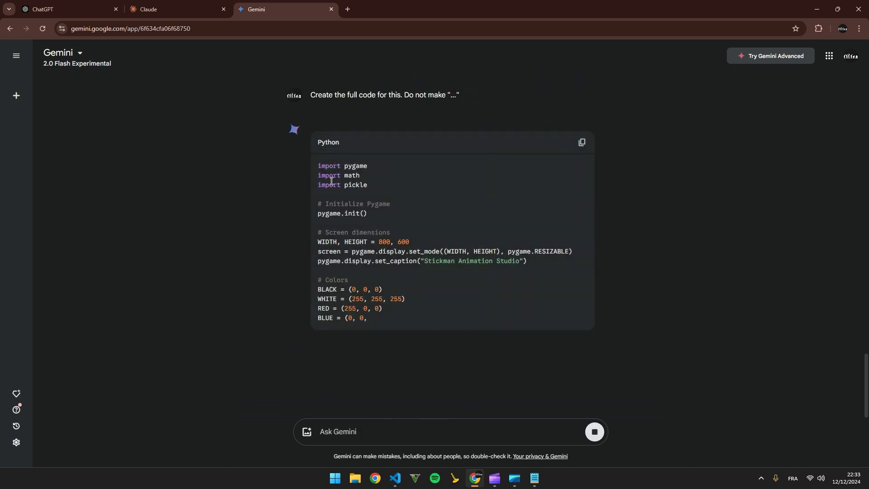
click(150, 9)
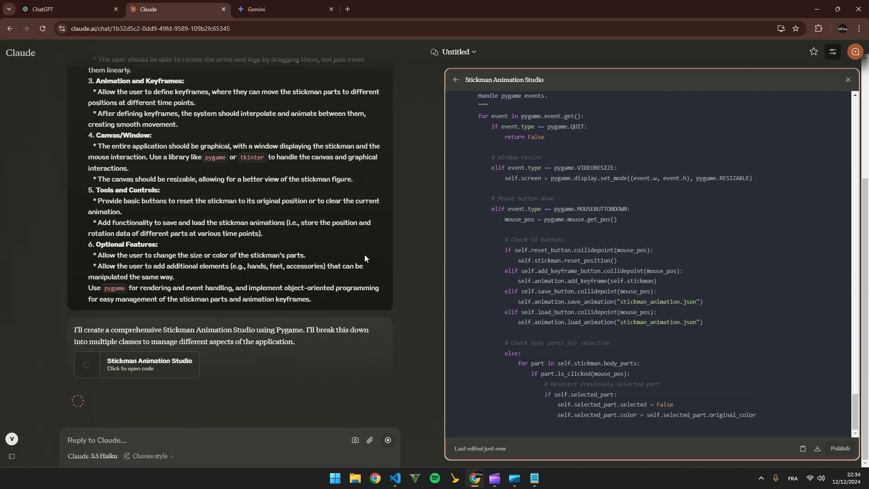
Copy the full pygame stickman code block from ChatGPT's response.
click(77, 4)
scroll(206, 255, down, 10)
scroll(251, 239, up, 2)
scroll(252, 239, up, 5)
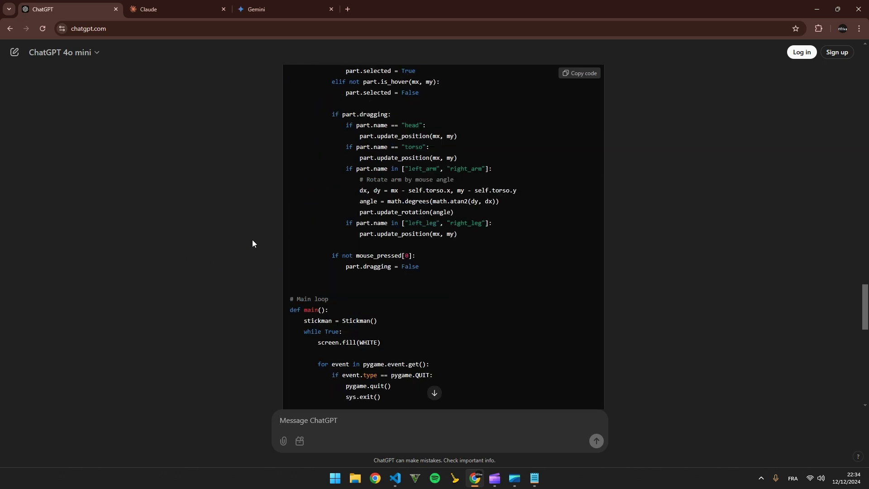
scroll(252, 240, up, 3)
scroll(330, 275, up, 3)
scroll(329, 269, up, 2)
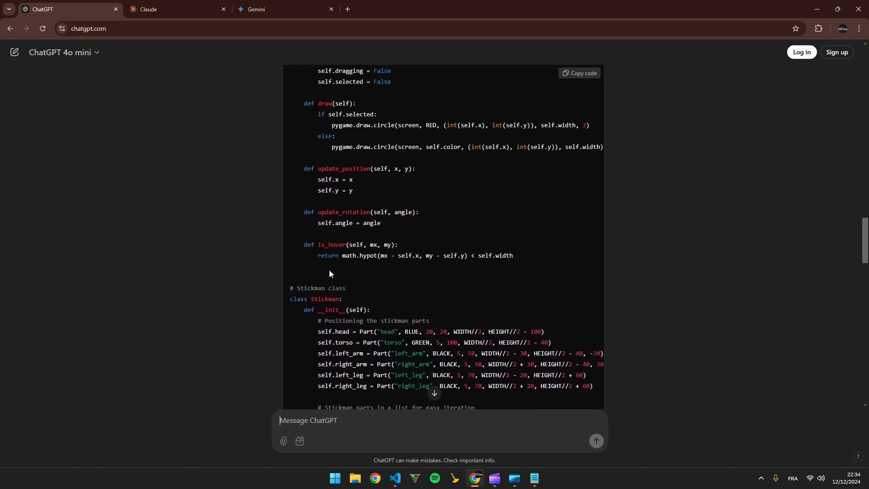
scroll(329, 269, up, 4)
scroll(329, 269, up, 2)
scroll(359, 262, up, 1)
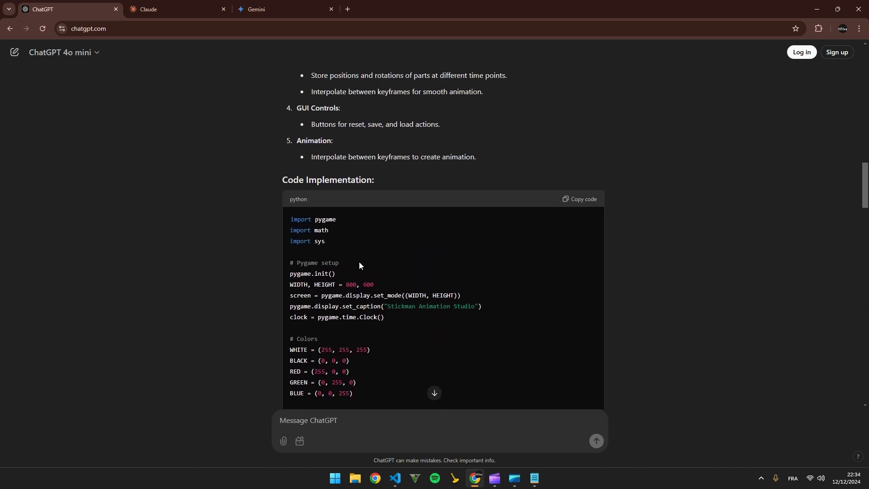
click(580, 199)
scroll(355, 366, down, 5)
scroll(355, 366, up, 2)
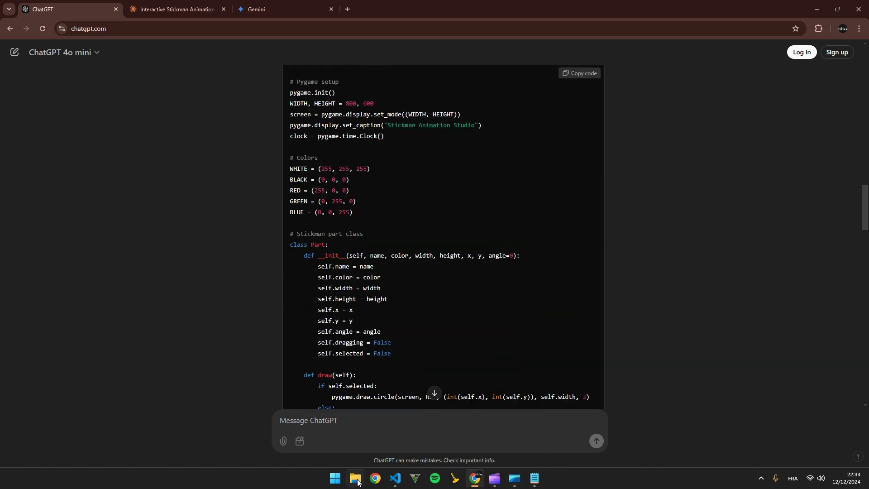
Paste ChatGPT's code into test.py and run python .\test.py to launch the studio.
click(394, 477)
key(ctrl+v)
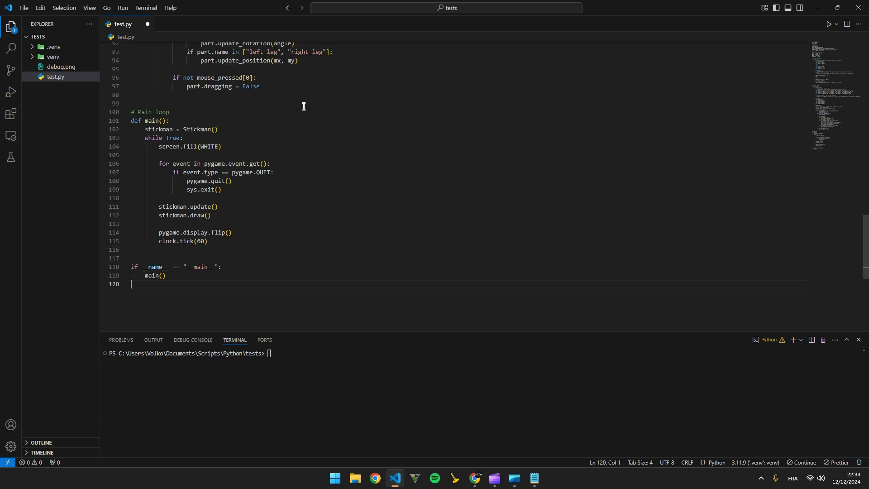
click(373, 367)
text(python t)
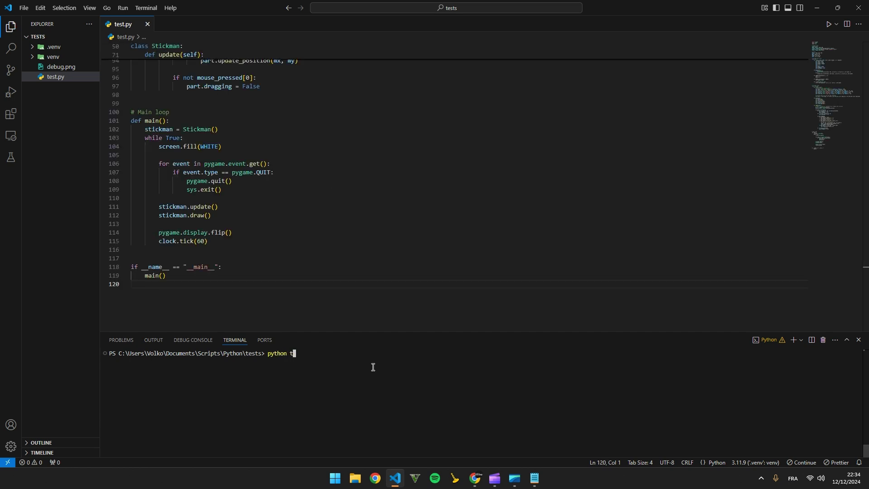
key(Tab)
key(Return)
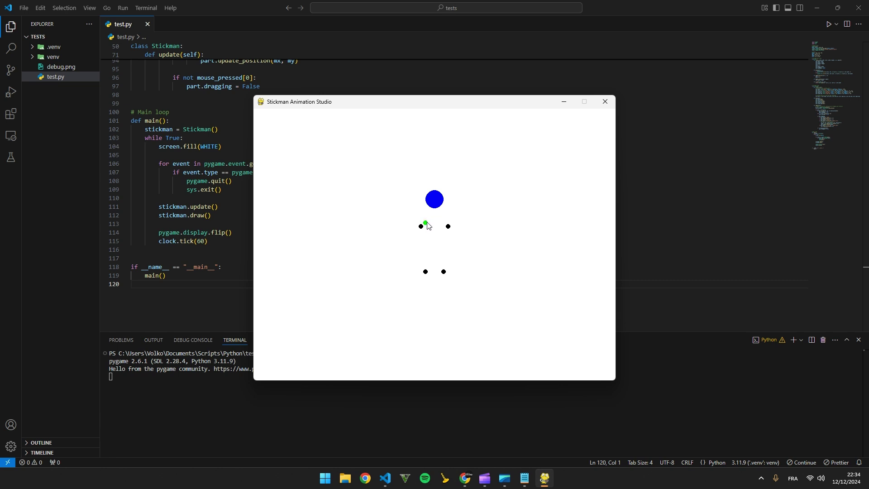
Drag the torso dot, head and leg joints of ChatGPT's stickman, then close its window.
drag(428, 225, 436, 247)
drag(443, 275, 473, 284)
drag(430, 206, 425, 234)
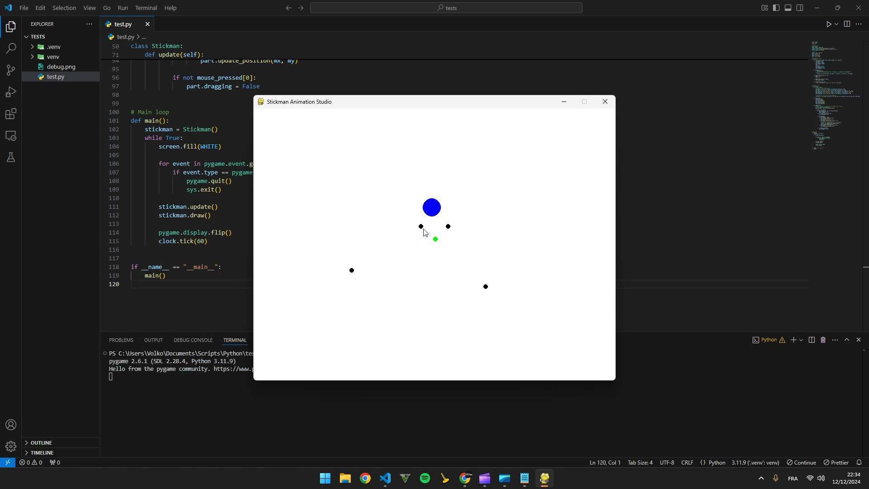
drag(395, 277, 425, 256)
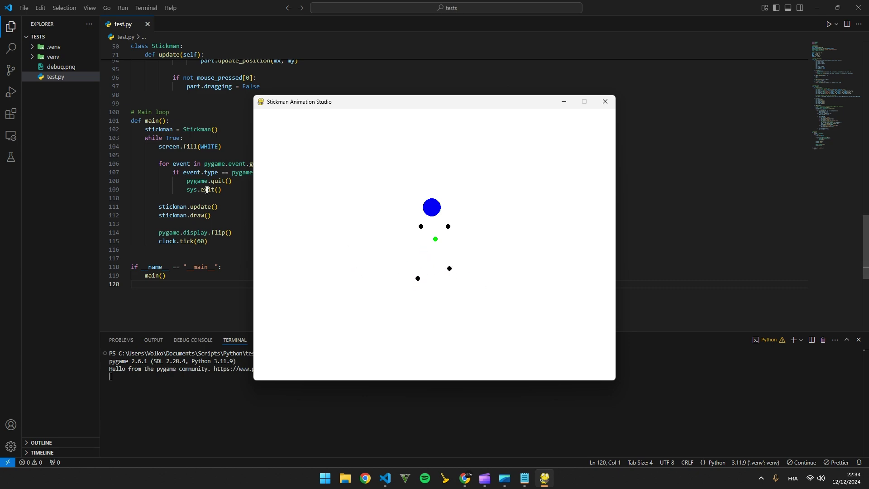
scroll(197, 208, up, 6)
scroll(197, 207, up, 8)
scroll(197, 208, up, 3)
drag(303, 97, 516, 77)
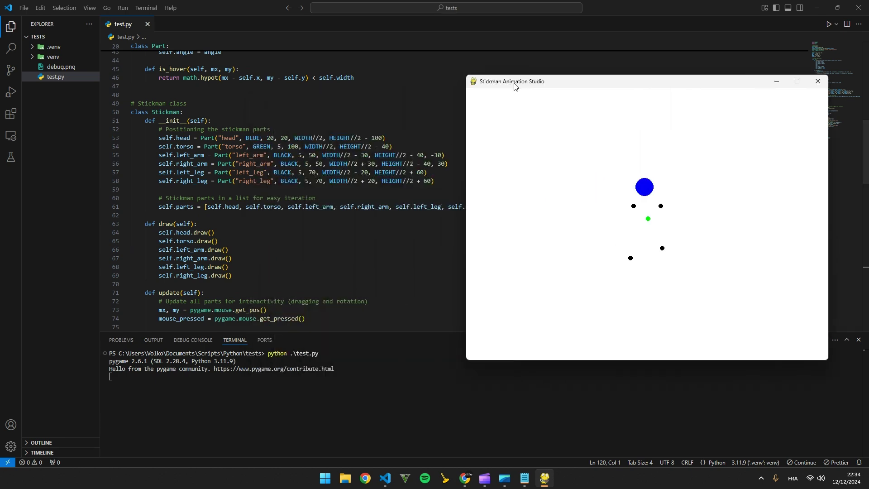
scroll(221, 210, up, 7)
scroll(221, 211, up, 4)
scroll(221, 211, up, 2)
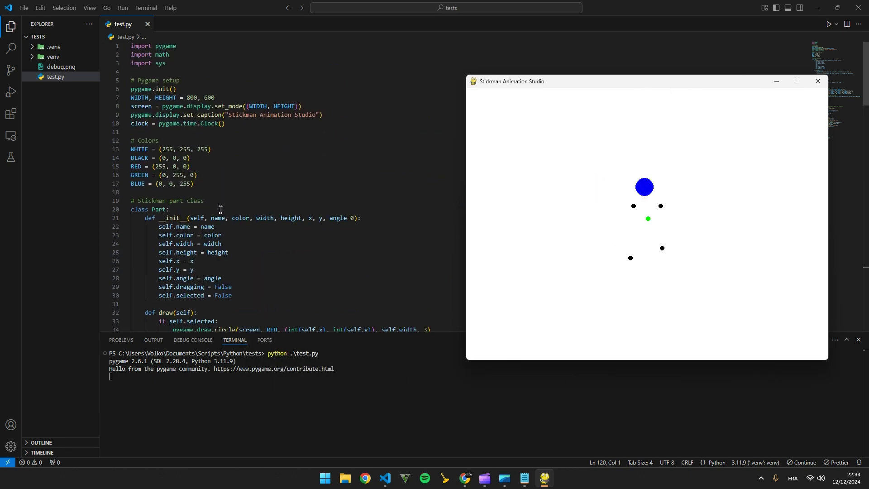
scroll(221, 210, down, 9)
scroll(221, 211, down, 8)
scroll(221, 210, down, 10)
scroll(221, 211, down, 10)
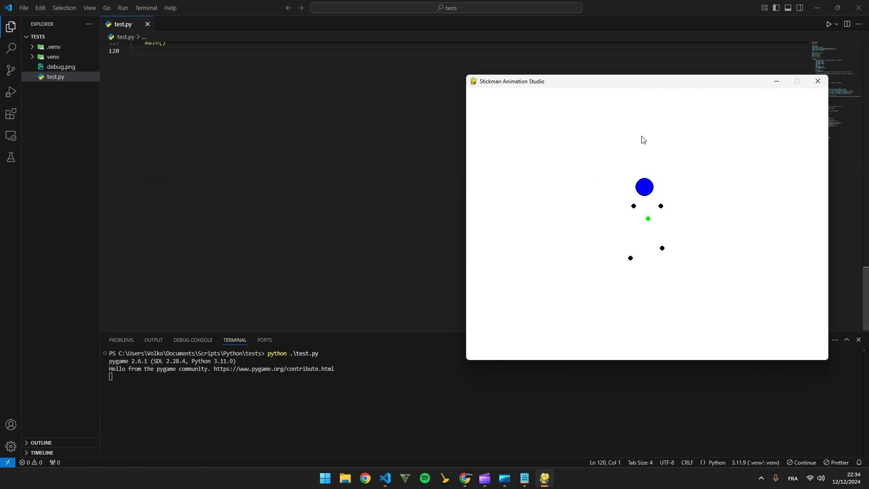
scroll(804, 84, up, 5)
scroll(804, 84, up, 4)
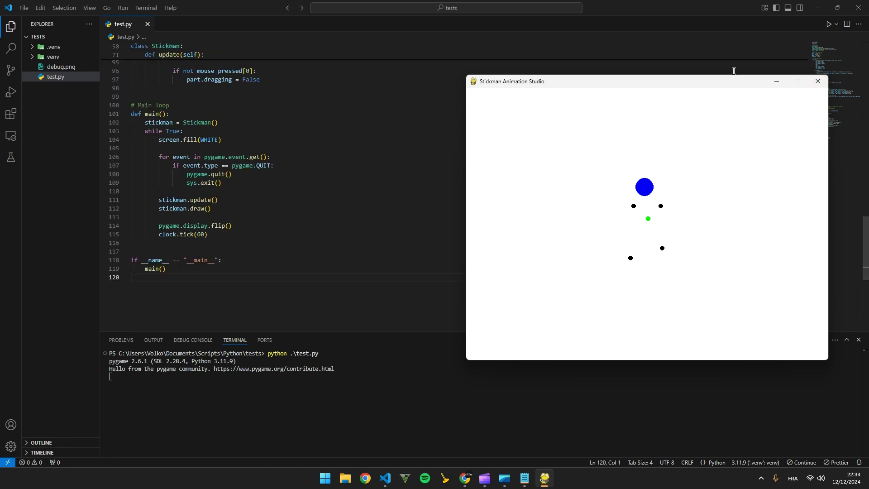
click(818, 81)
Copy Claude's Stickman Animation Studio code from its conversation in Chrome.
key(alt+Tab)
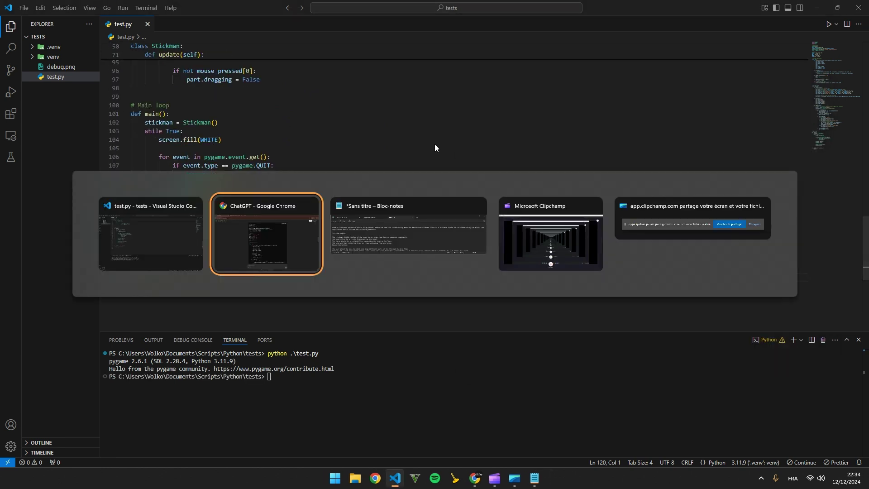
click(176, 9)
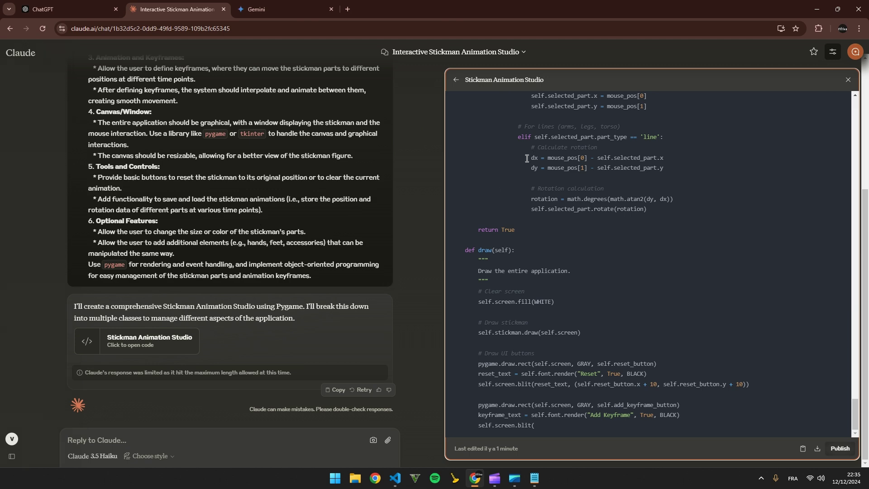
click(802, 448)
Replace test.py's contents with Claude's truncated code and return to Claude.
key(alt+Tab)
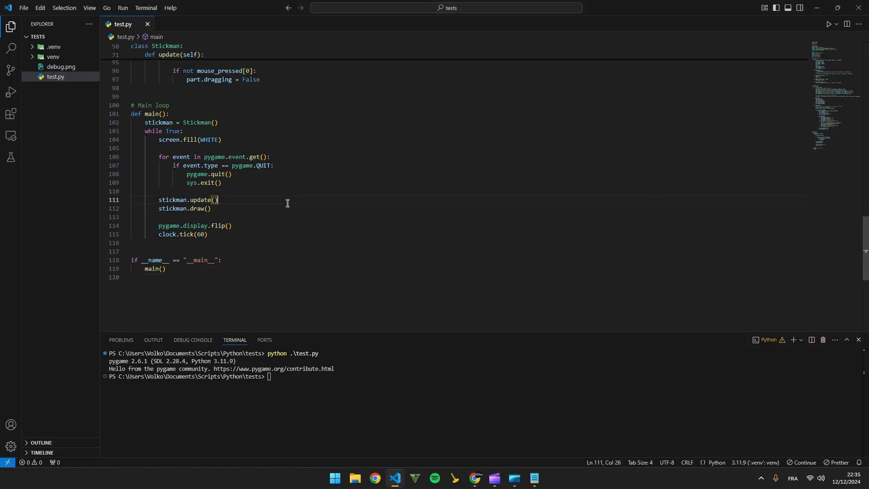
key(ctrl+a)
key(ctrl+v)
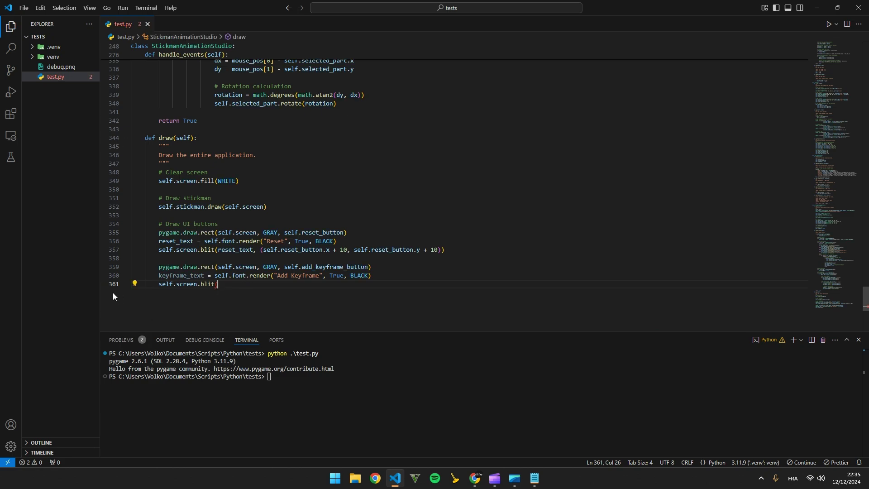
key(alt+Tab)
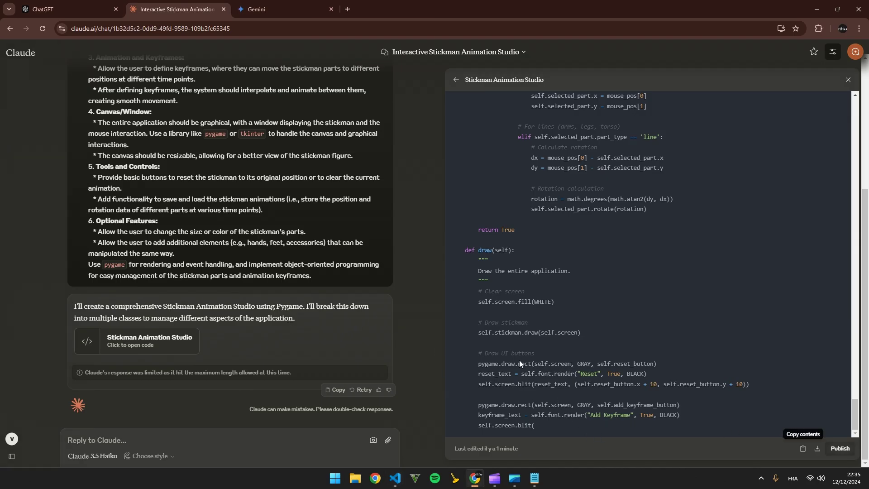
scroll(519, 361, up, 5)
scroll(522, 285, up, 5)
scroll(517, 290, up, 5)
scroll(516, 292, up, 5)
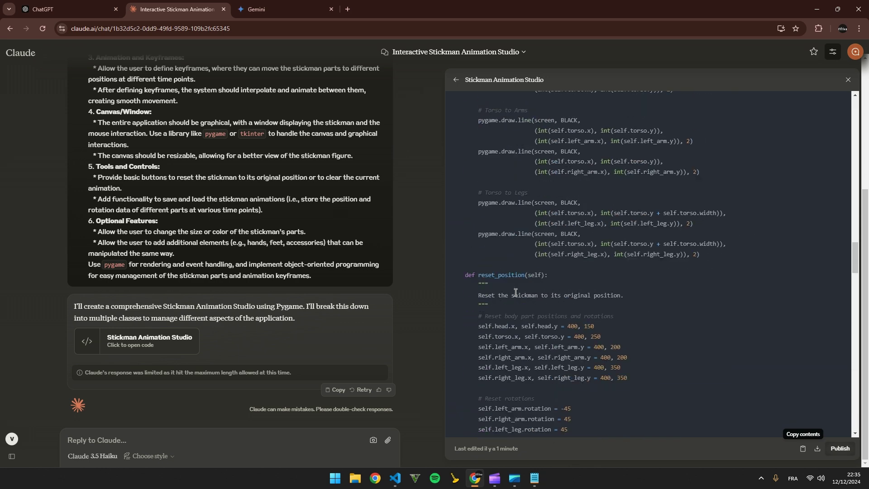
scroll(516, 292, up, 5)
scroll(521, 287, up, 5)
scroll(520, 284, up, 5)
scroll(494, 291, up, 5)
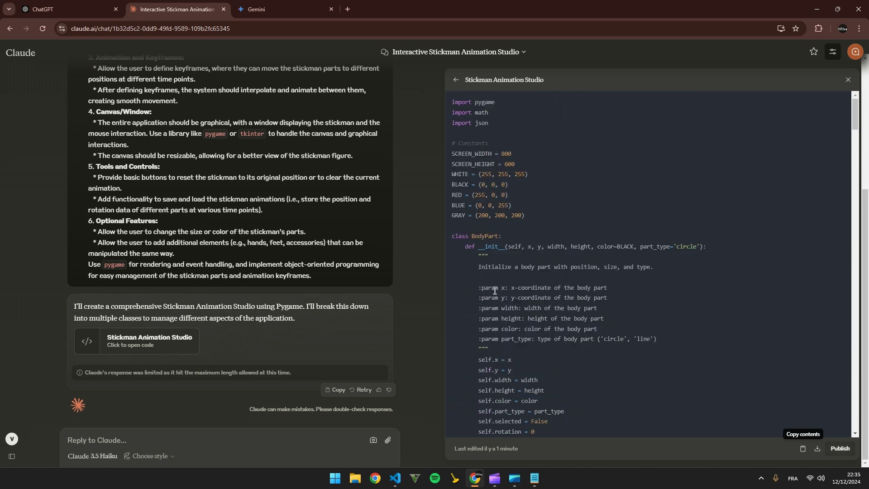
Ask Claude to 'Continue where you left' and open the completed Stickman Animation Studio artifact.
click(175, 437)
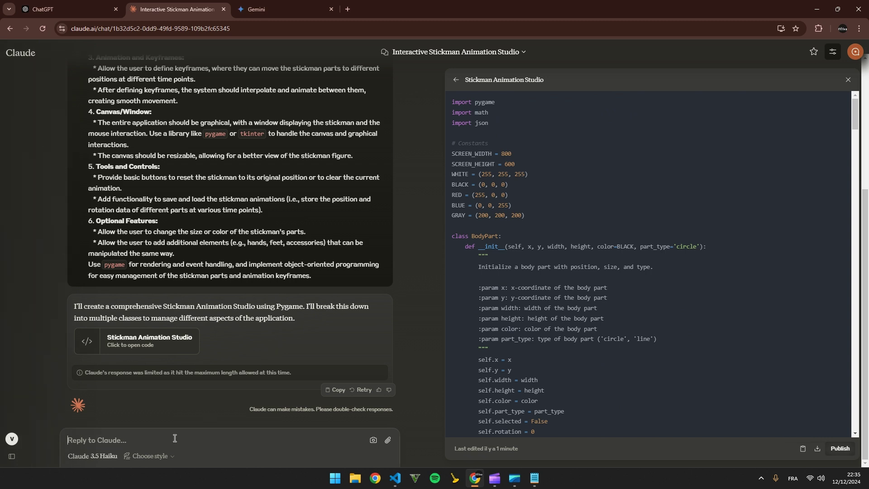
text(Continue where you left)
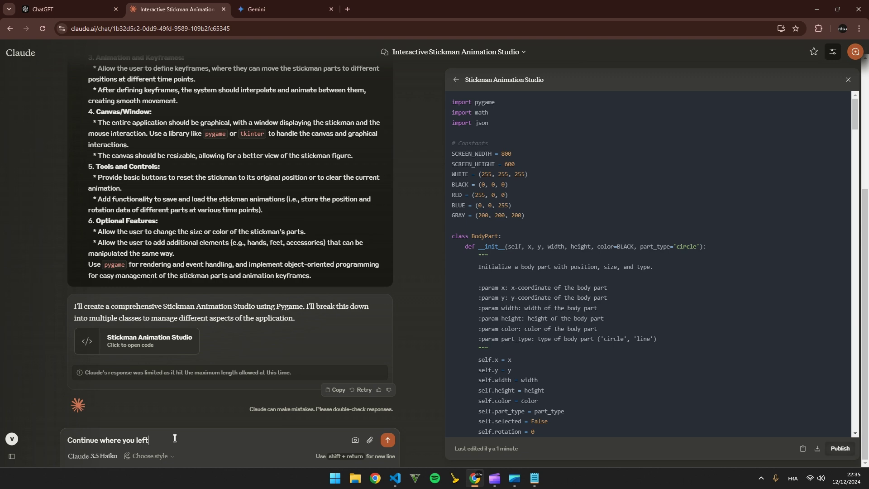
key(Return)
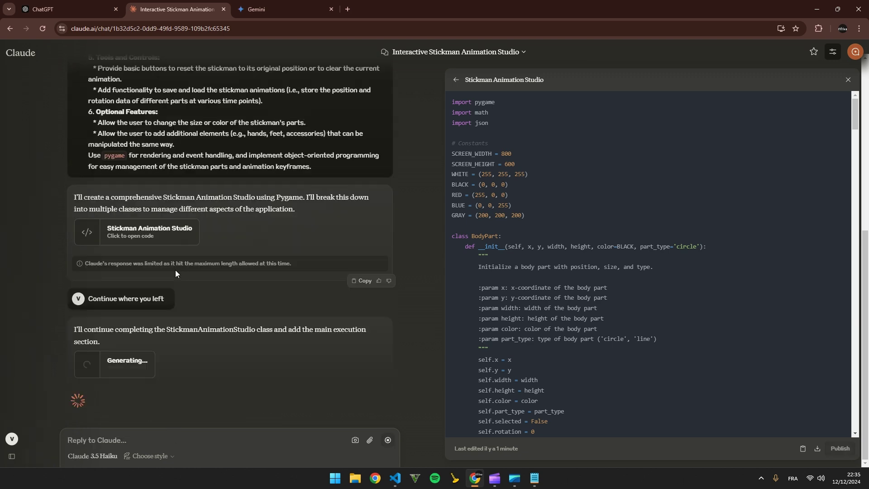
scroll(545, 274, down, 2)
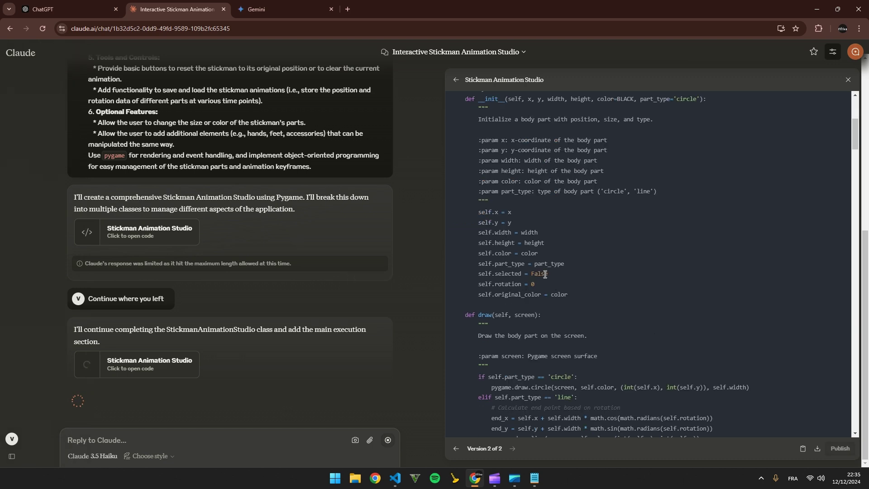
scroll(544, 274, down, 3)
scroll(543, 278, down, 3)
scroll(548, 270, down, 3)
scroll(551, 267, down, 3)
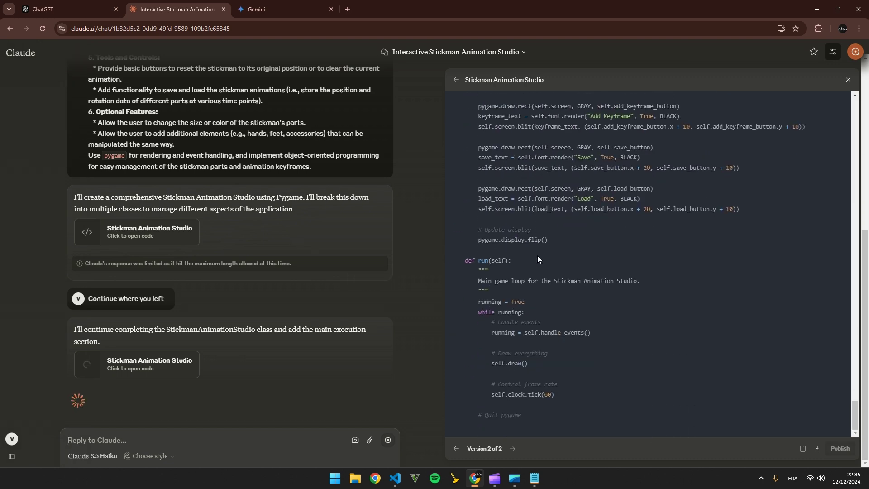
scroll(563, 342, up, 3)
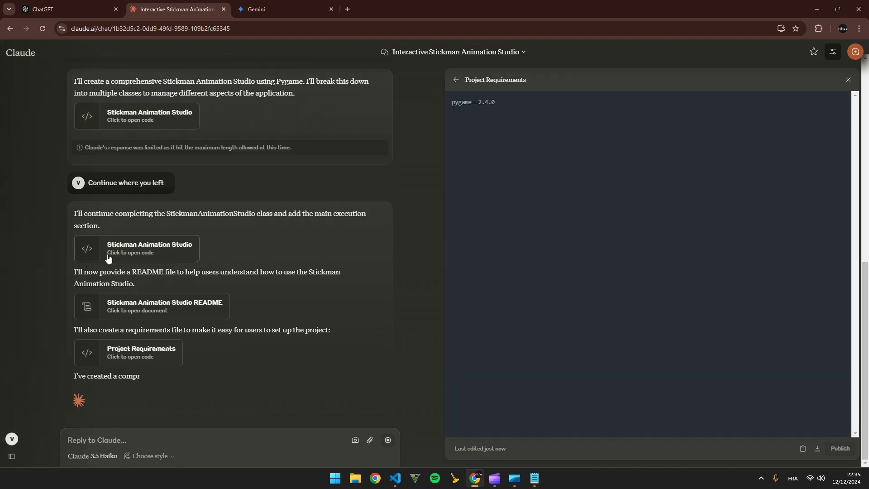
click(141, 248)
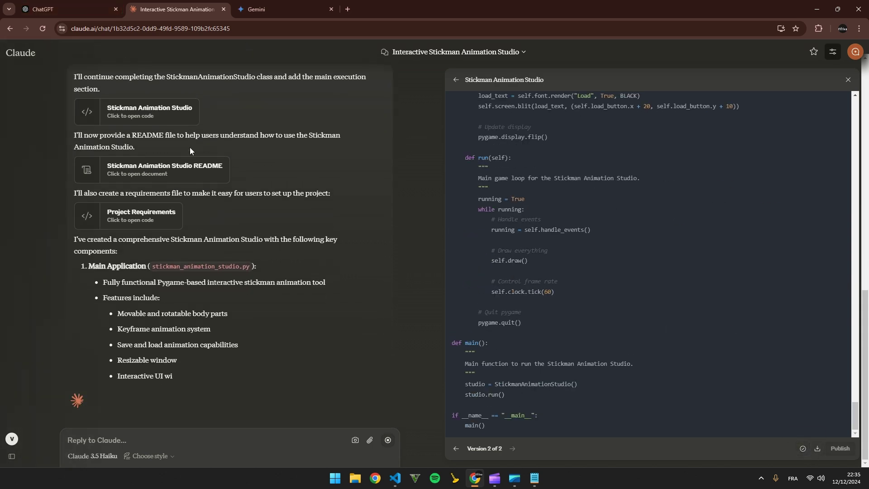
Replace test.py with Claude's completed code and rerun python .\test.py.
key(alt+Tab)
key(ctrl+a)
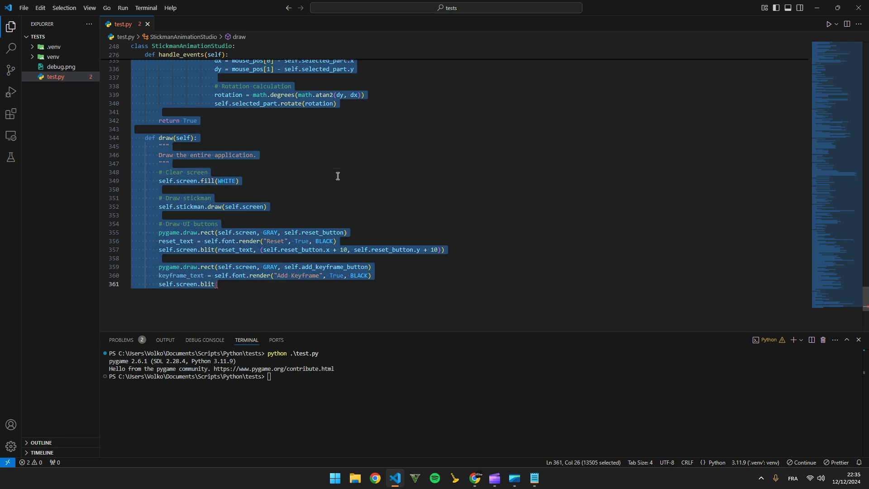
key(ctrl+v)
scroll(302, 221, up, 10)
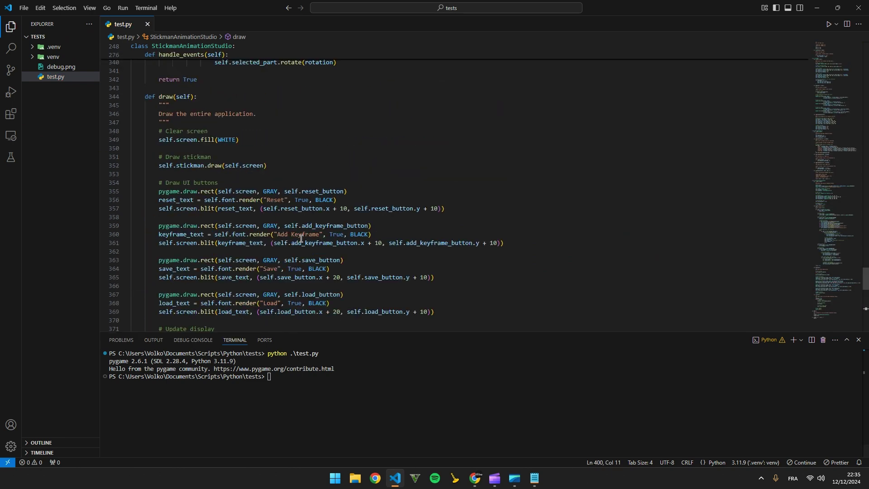
click(358, 395)
key(Up)
key(Return)
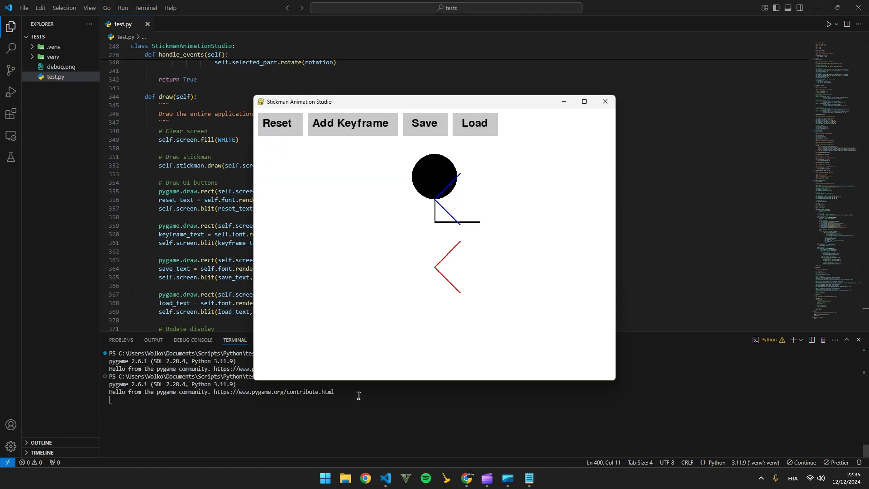
Pose the stickman's head, arm and legs, enlarge the window, and reset the pose.
drag(433, 178, 388, 175)
mouse_move(454, 255)
mouse_down()
mouse_move(446, 292)
mouse_move(438, 287)
mouse_move(452, 274)
mouse_move(449, 241)
mouse_move(436, 264)
mouse_up()
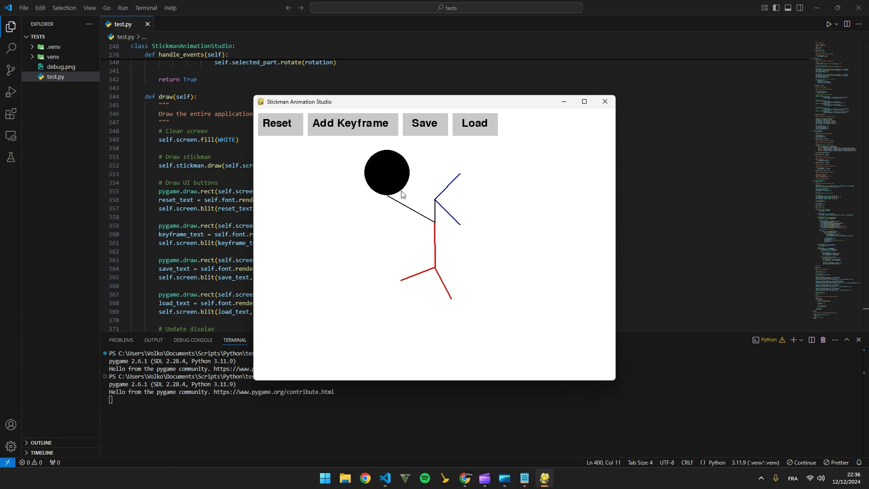
drag(401, 195, 409, 170)
click(445, 213)
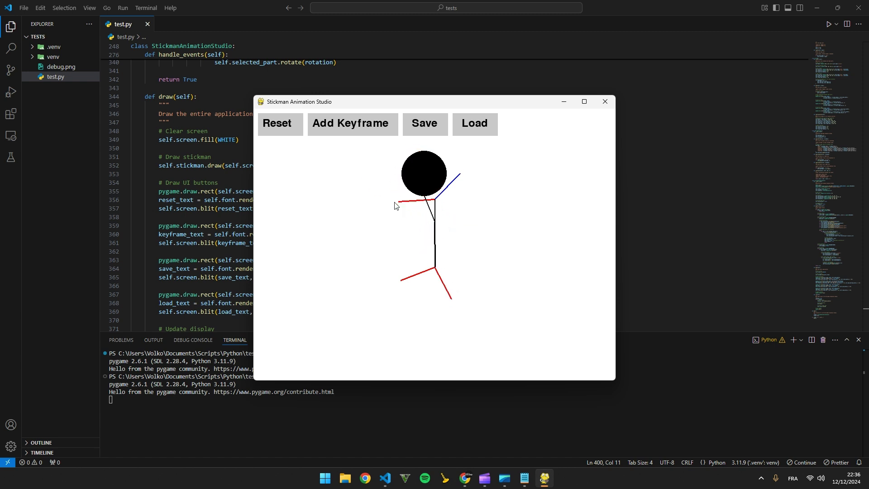
mouse_move(444, 195)
mouse_down()
mouse_move(431, 189)
mouse_move(434, 168)
mouse_up()
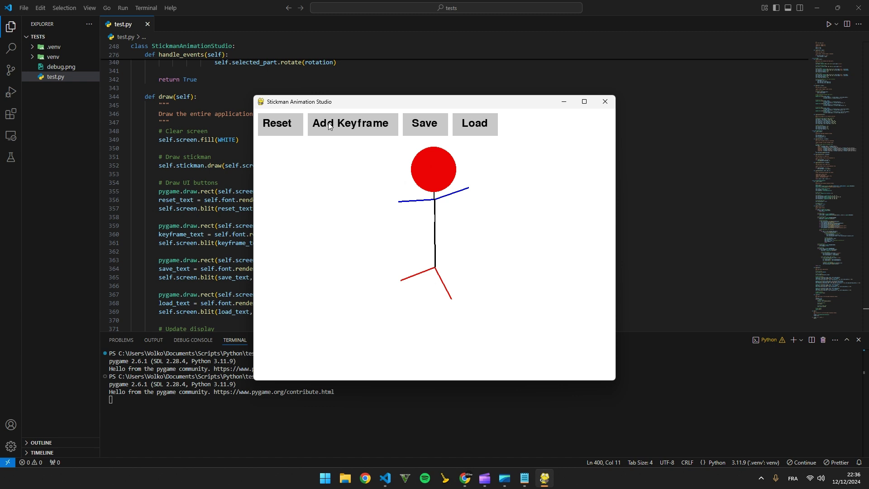
drag(309, 107, 225, 90)
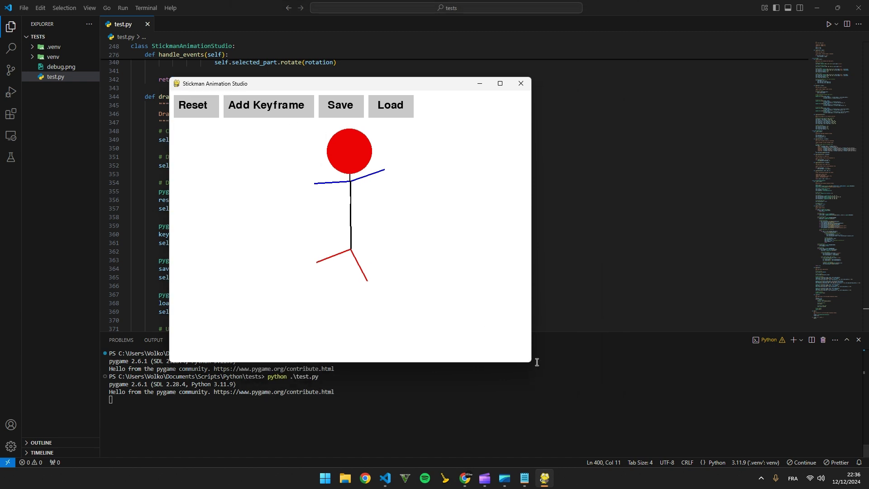
drag(535, 362, 666, 419)
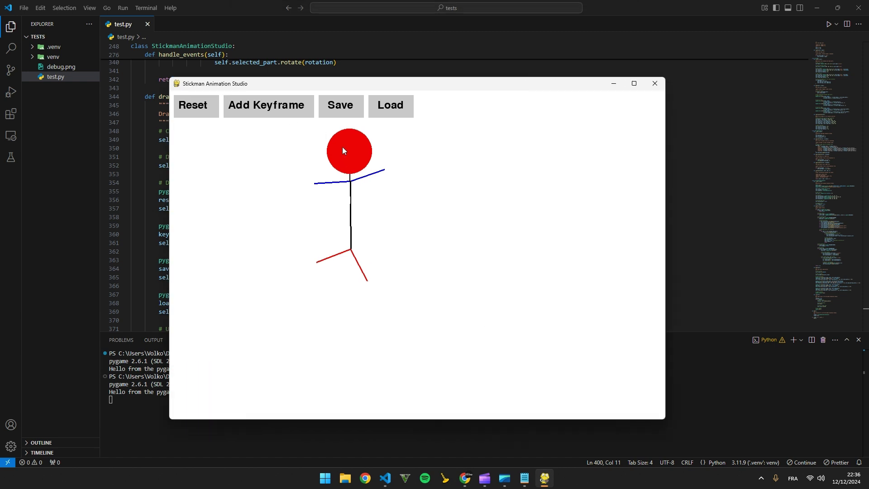
drag(343, 151, 359, 147)
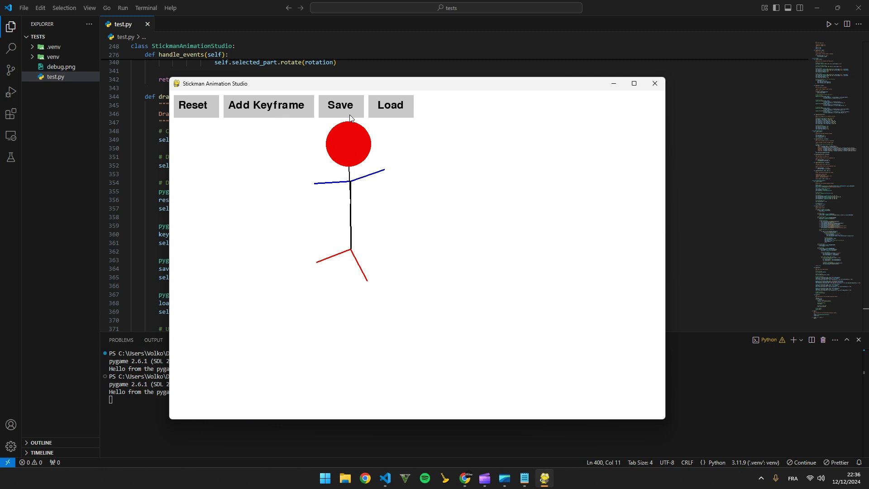
click(203, 110)
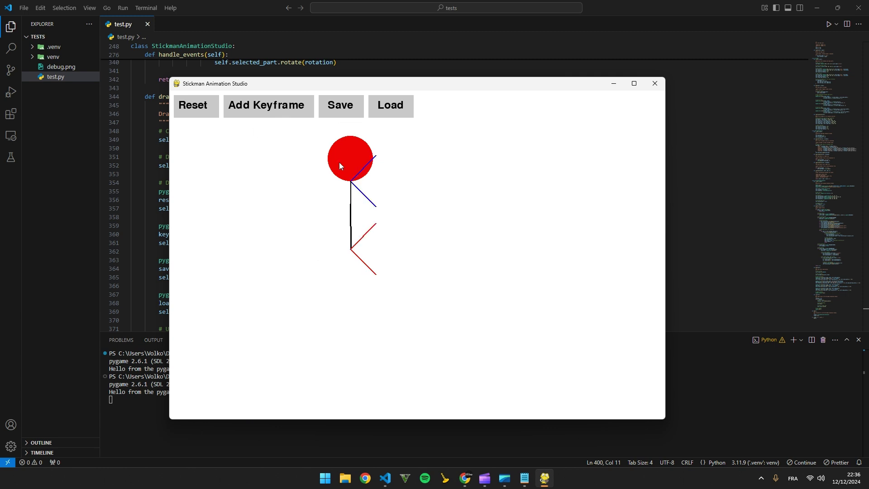
mouse_move(361, 268)
mouse_down()
mouse_move(349, 253)
mouse_move(359, 224)
mouse_move(352, 161)
mouse_move(375, 171)
mouse_move(349, 147)
mouse_up()
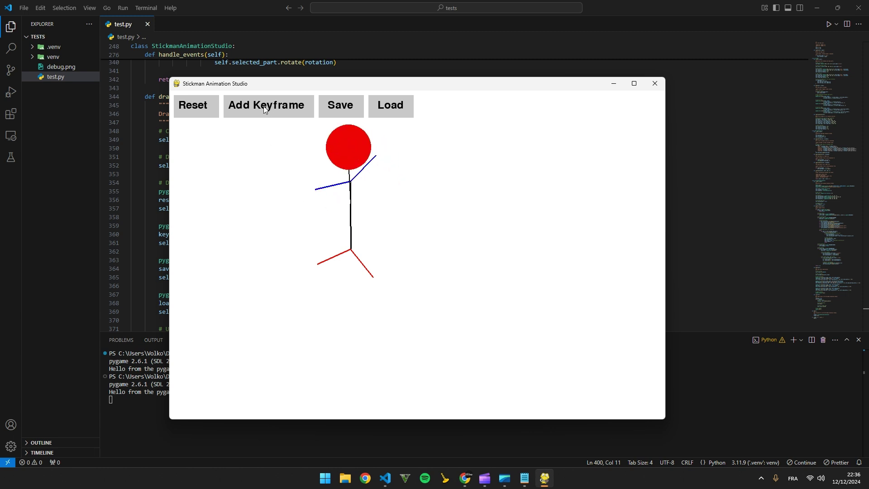
drag(262, 95, 424, 129)
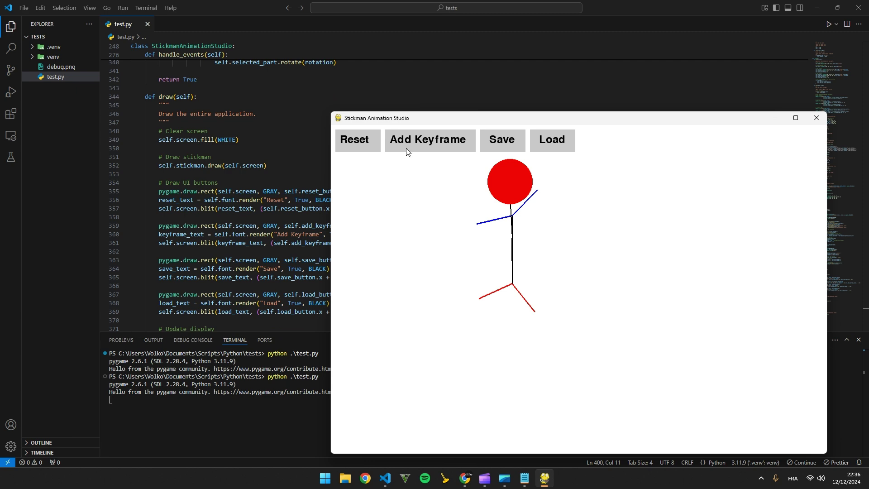
scroll(188, 219, up, 1)
scroll(207, 247, up, 1)
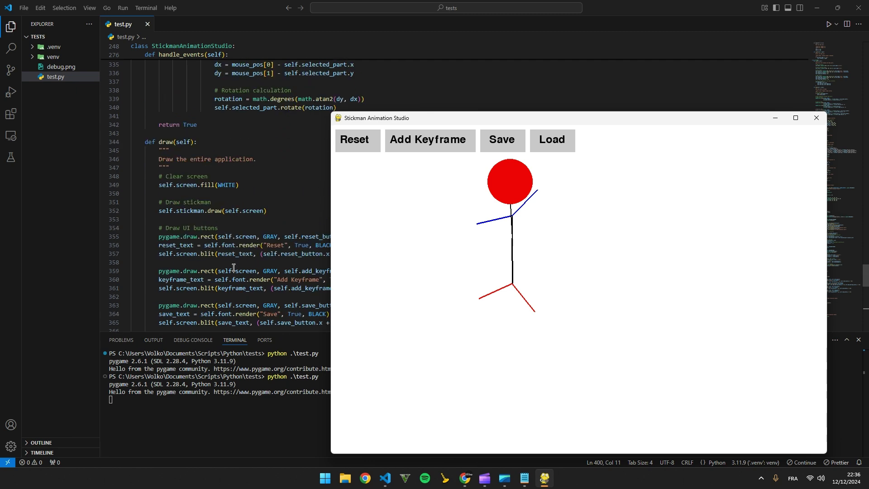
Select the keyframe_text and add_keyframe_button lines around line 360.
double_click(273, 279)
drag(159, 280, 396, 277)
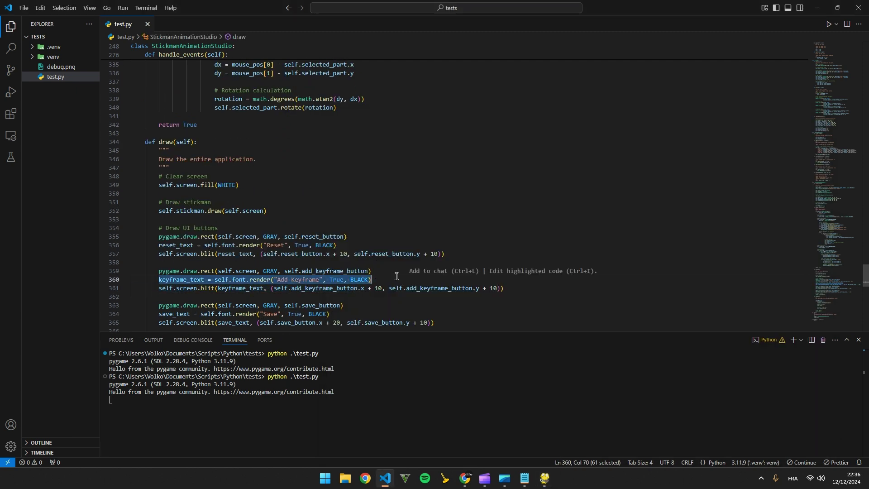
scroll(229, 279, down, 1)
scroll(229, 282, down, 2)
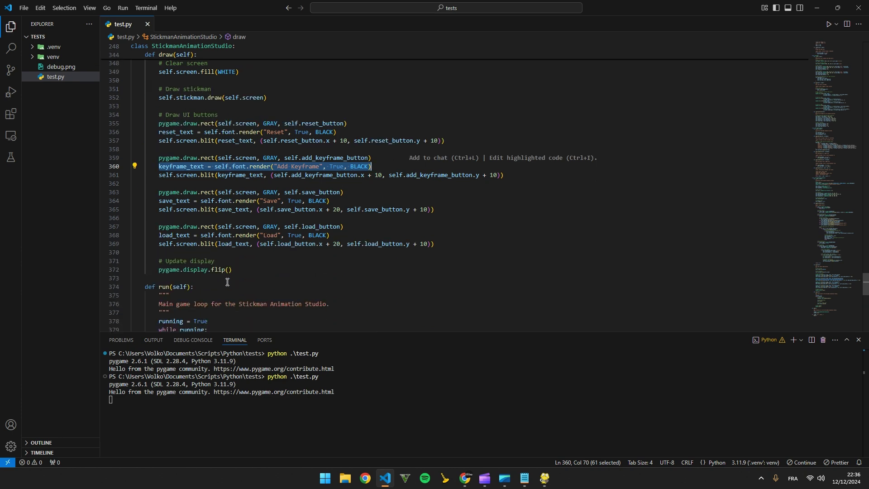
scroll(228, 283, down, 1)
scroll(226, 280, up, 3)
scroll(228, 280, down, 3)
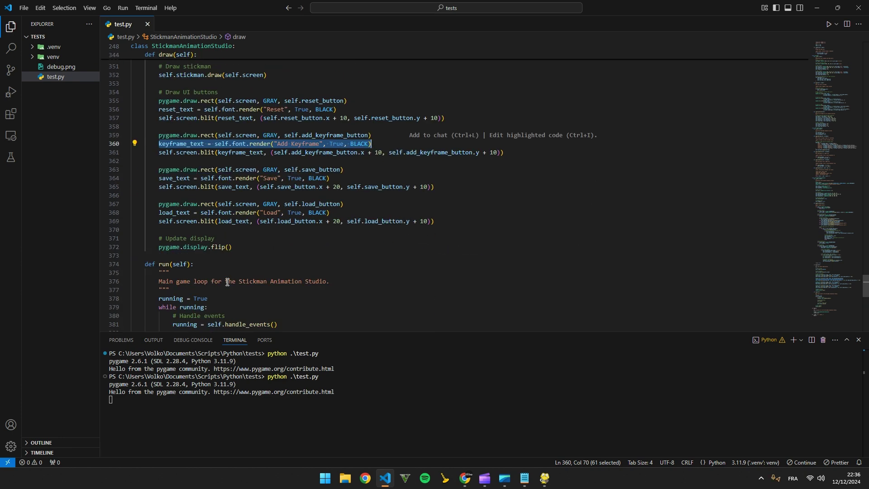
scroll(227, 280, down, 4)
scroll(228, 281, down, 2)
scroll(228, 282, up, 4)
scroll(228, 281, up, 4)
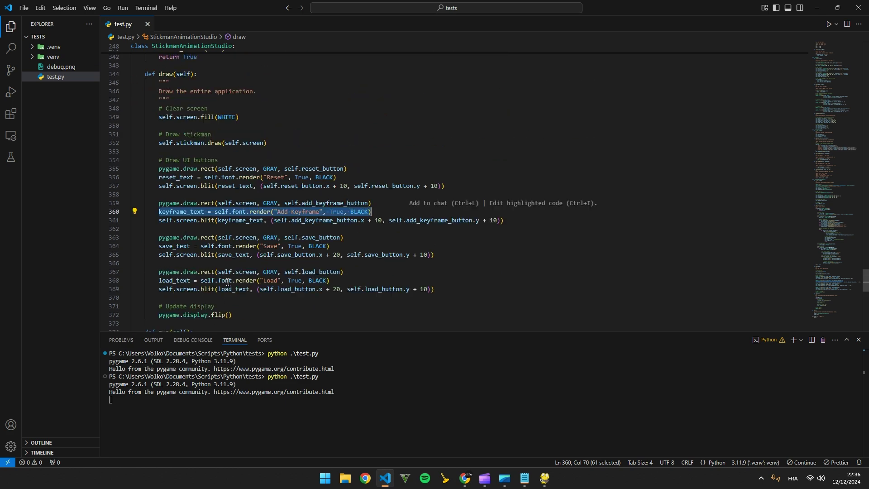
mouse_move(504, 220)
mouse_down()
mouse_move(166, 220)
mouse_move(160, 211)
mouse_up()
click(303, 220)
double_click(303, 220)
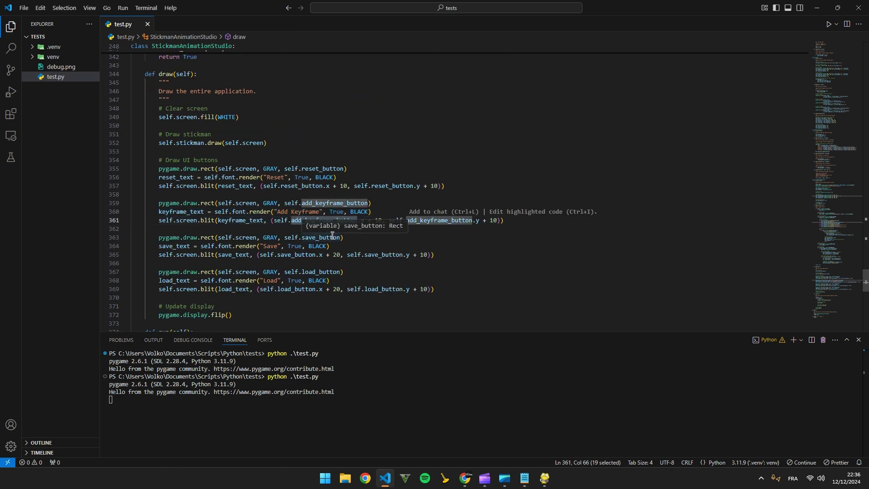
double_click(336, 203)
Search for add_keyframe and highlight the keyframe-building code in its method definition.
key(ctrl+f)
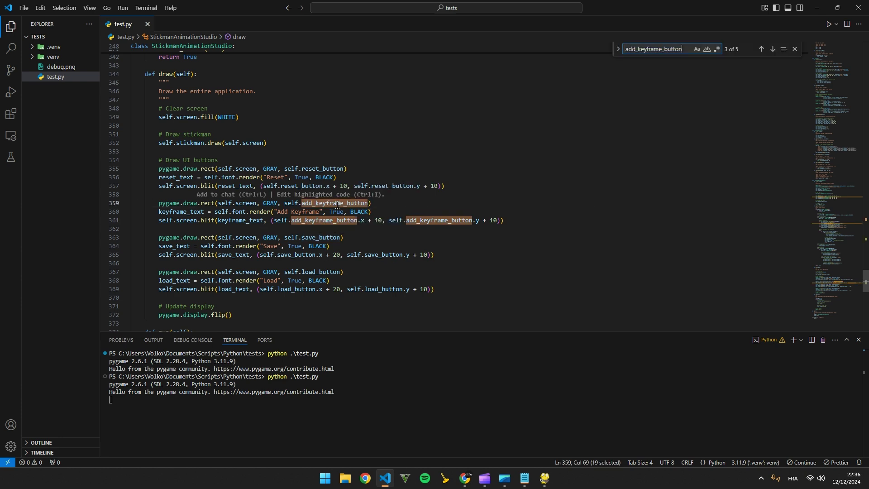
click(761, 49)
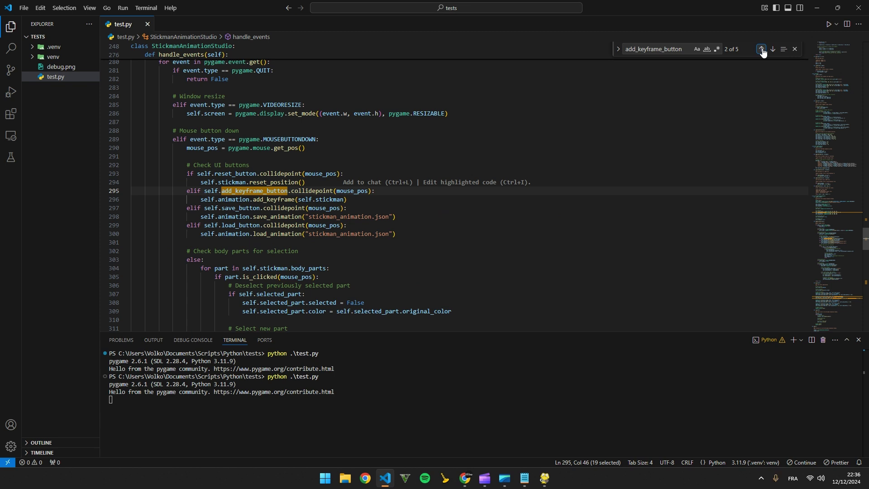
double_click(271, 200)
key(ctrl+f)
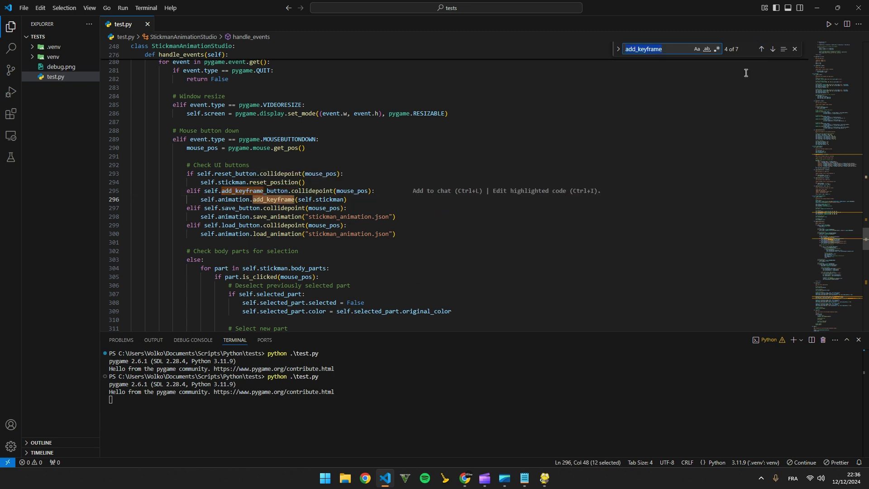
click(760, 49)
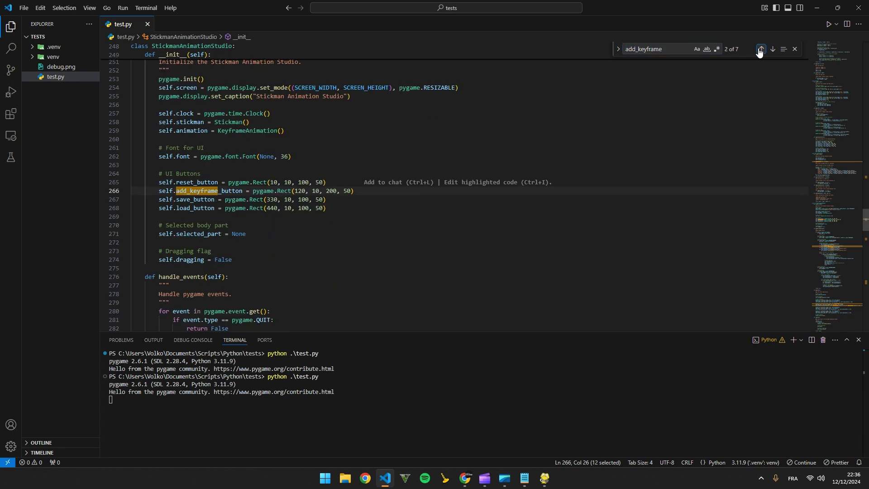
click(761, 50)
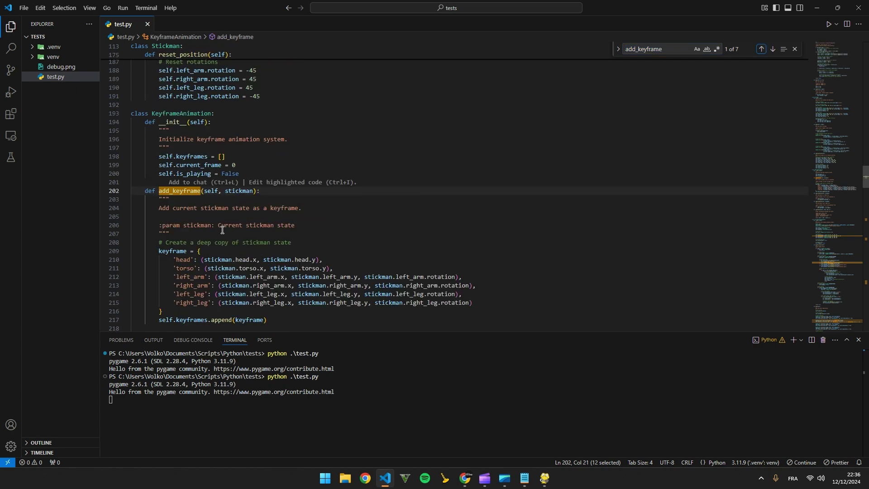
scroll(222, 229, down, 2)
scroll(221, 229, down, 2)
drag(168, 183, 261, 250)
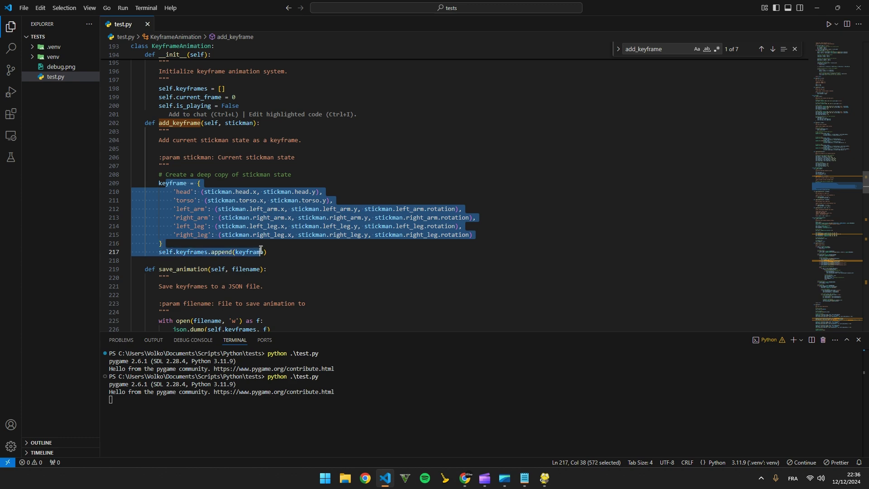
drag(329, 252, 161, 157)
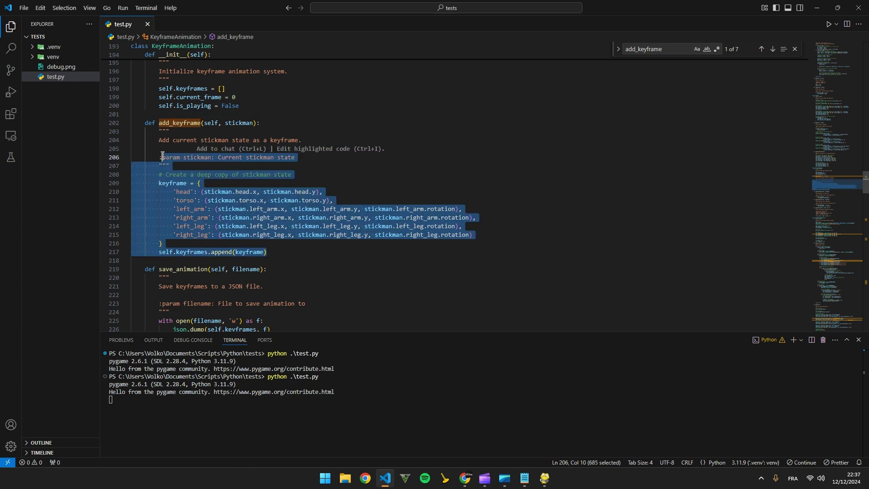
click(333, 235)
Save the stickman animation and open stickman_animation.json in VS Code.
key(alt+Tab)
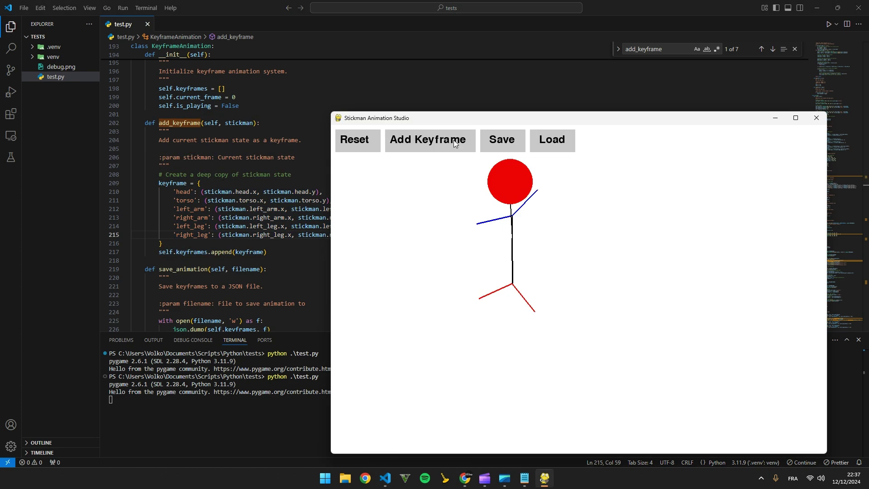
drag(458, 120, 388, 103)
click(417, 121)
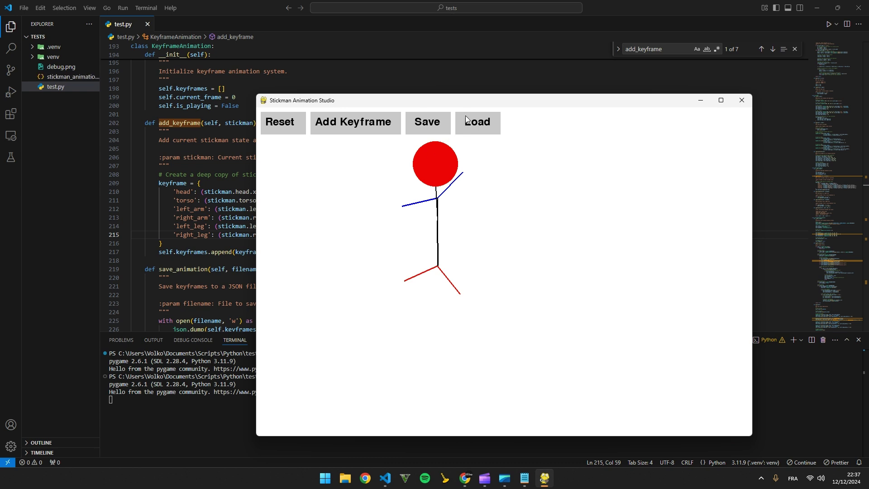
click(71, 76)
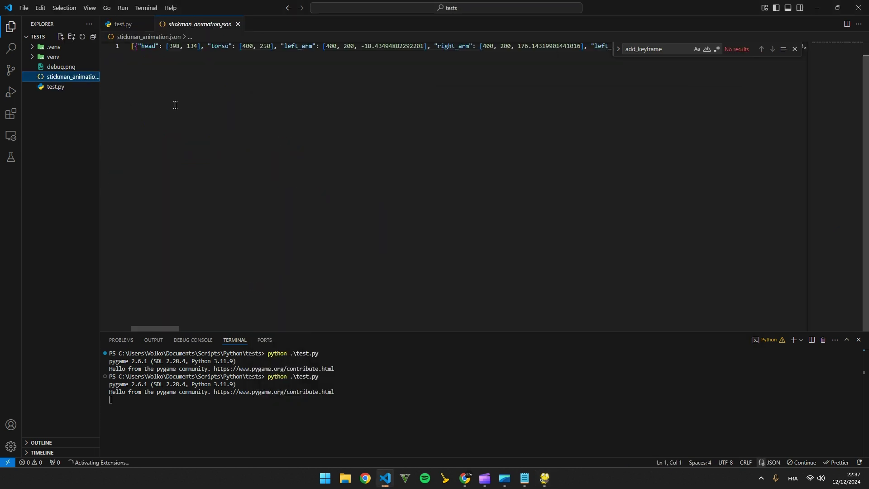
Rotate the stickman's right arm downward in the running app.
key(alt+Tab)
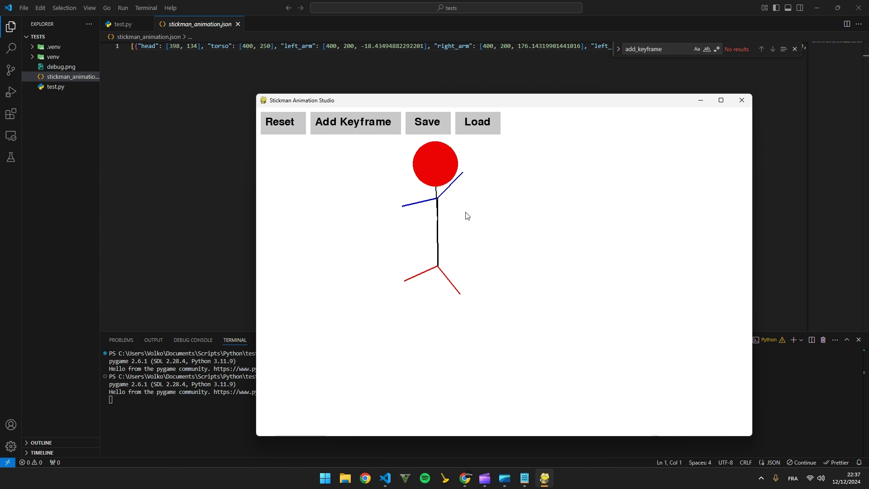
mouse_move(458, 185)
mouse_down()
mouse_move(456, 213)
mouse_move(394, 209)
mouse_move(396, 229)
mouse_up()
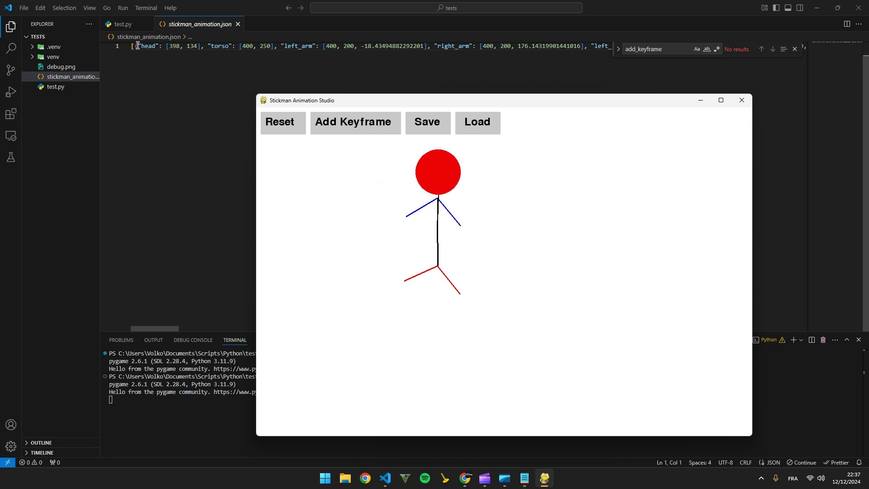
key(alt+Tab)
key(alt+Tab)
Open the Gemini conversation in the browser and maximize the window.
click(73, 9)
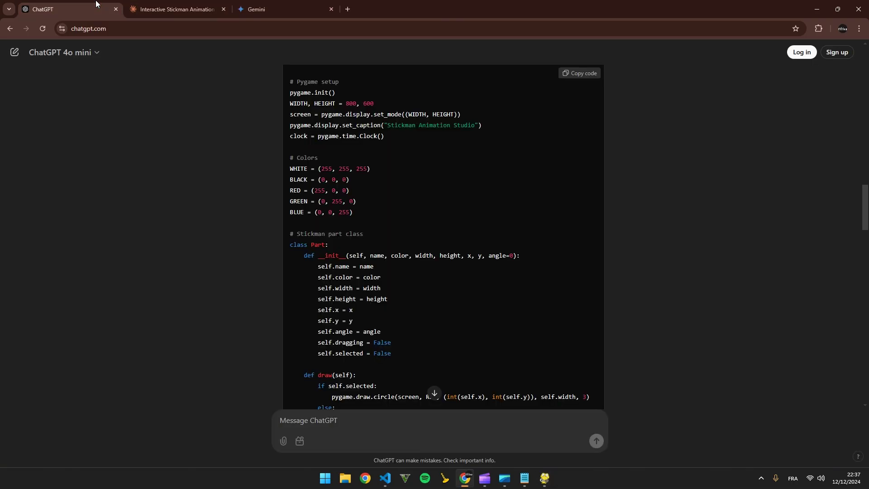
click(285, 8)
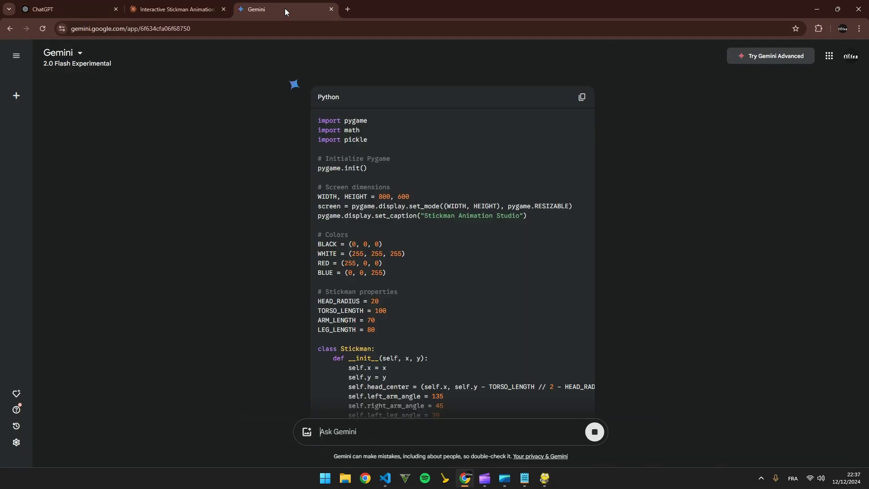
double_click(284, 8)
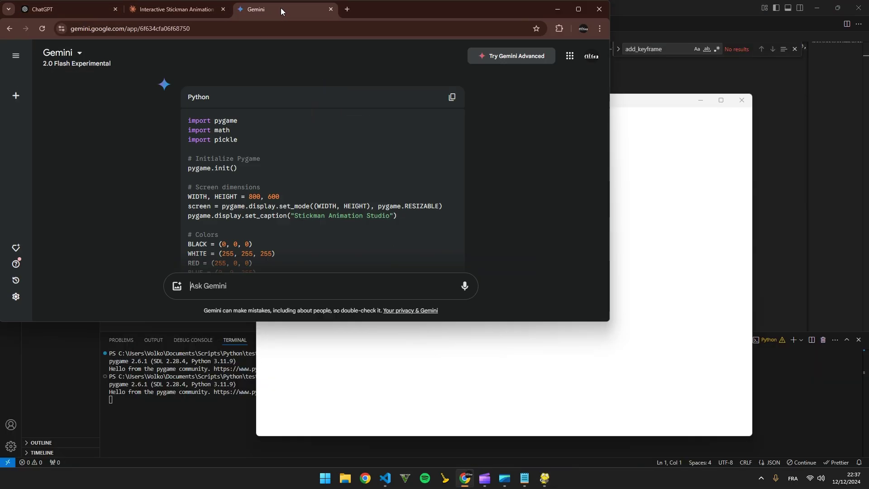
double_click(437, 11)
scroll(463, 226, down, 3)
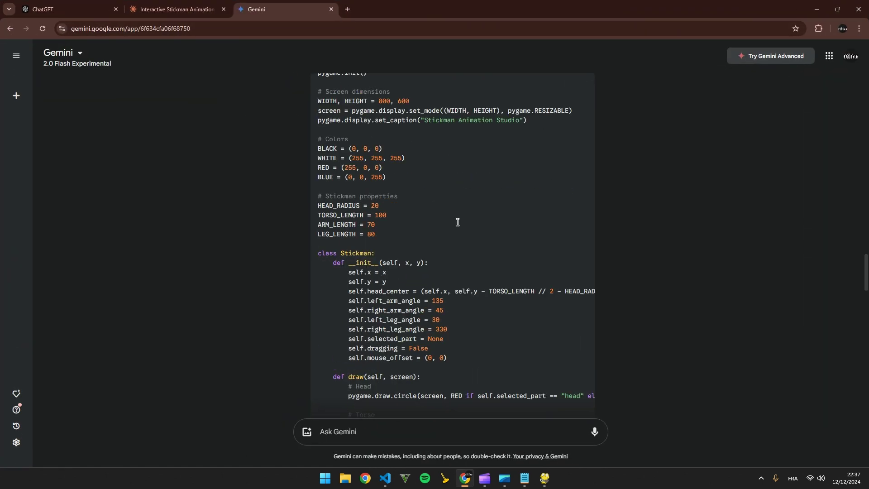
scroll(463, 227, down, 5)
scroll(464, 226, down, 10)
scroll(463, 227, up, 5)
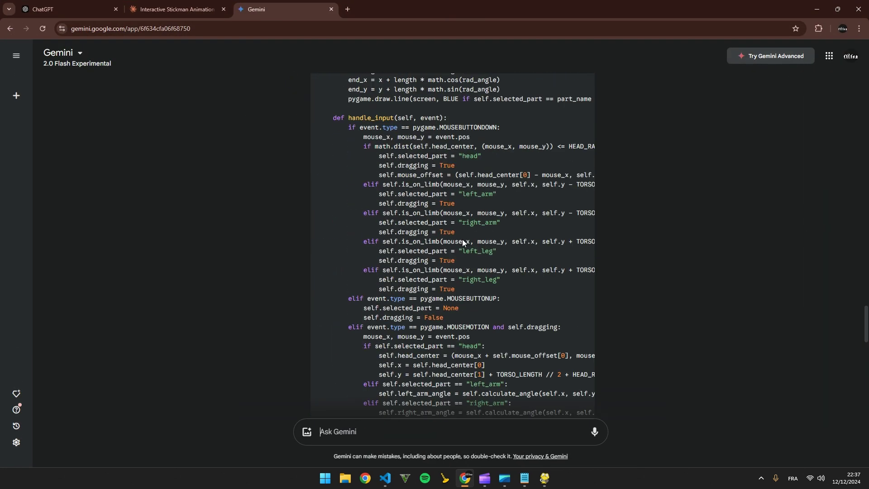
scroll(463, 227, up, 5)
scroll(467, 235, up, 3)
scroll(466, 236, down, 3)
scroll(467, 235, down, 3)
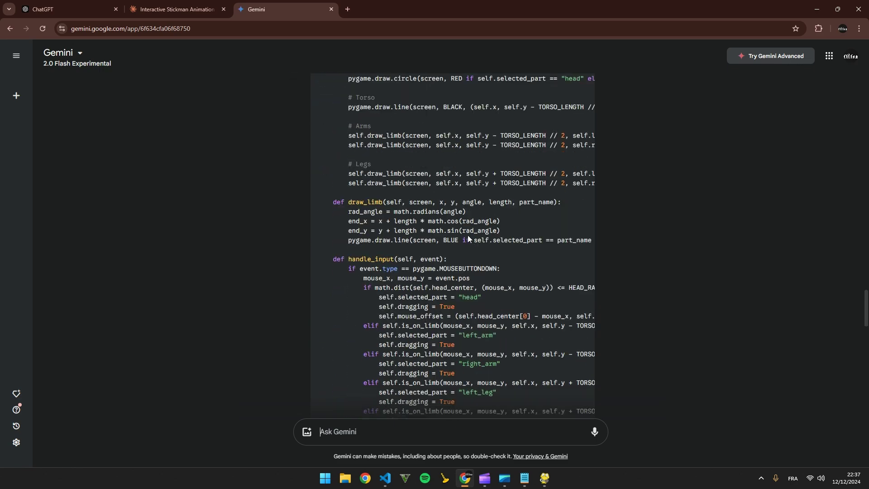
scroll(467, 235, down, 2)
scroll(468, 235, down, 3)
scroll(467, 235, down, 3)
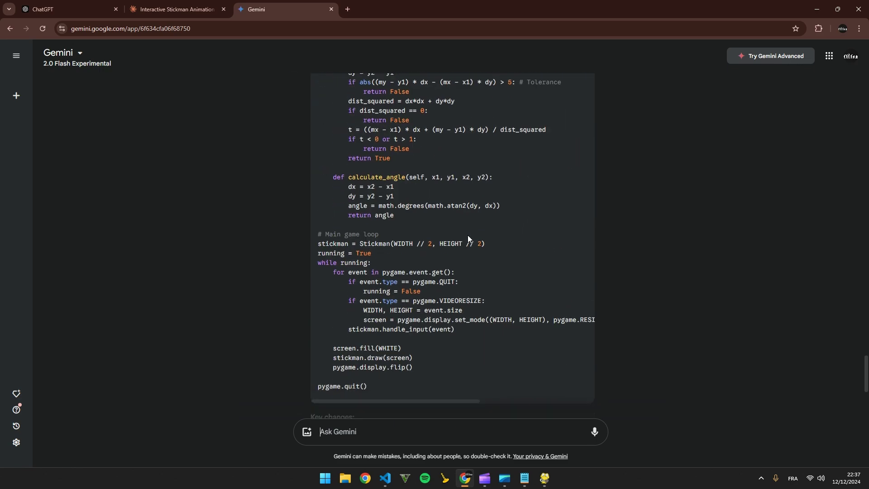
scroll(468, 237, up, 5)
scroll(470, 237, up, 5)
scroll(471, 235, up, 5)
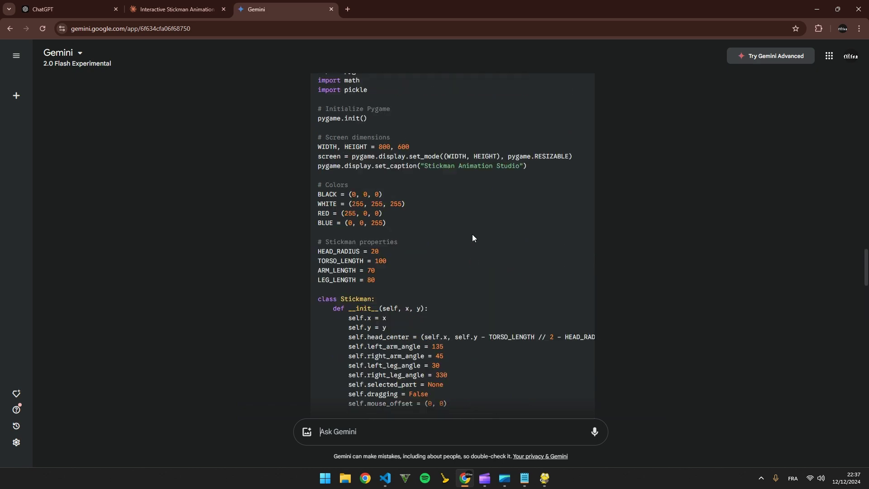
scroll(471, 234, up, 2)
Copy Gemini's code, paste it over test.py, and save the file.
click(581, 185)
key(alt+Tab)
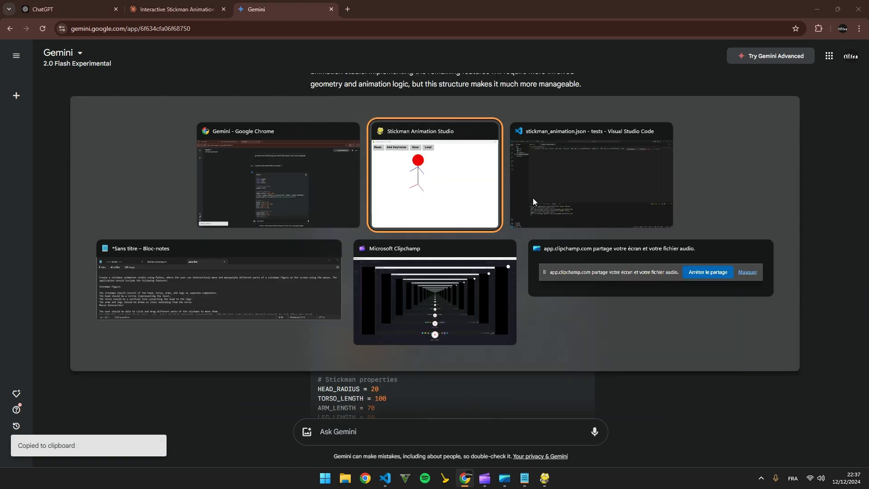
click(576, 180)
click(120, 24)
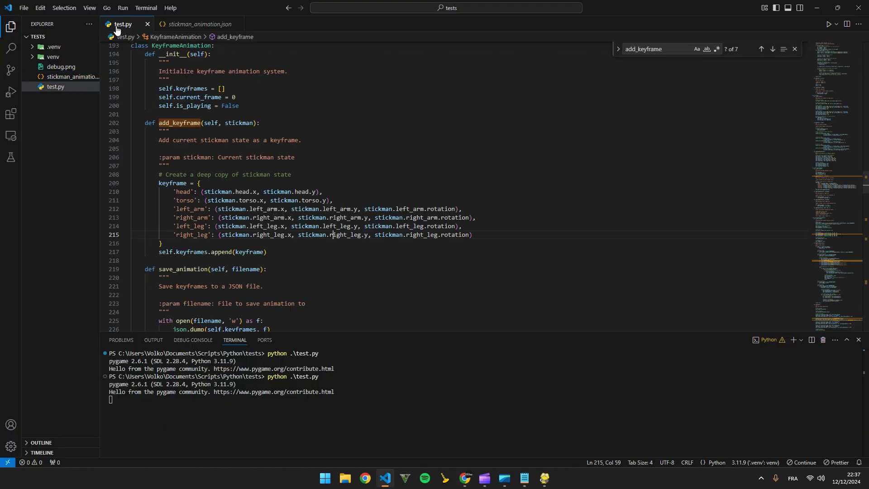
key(ctrl+a)
key(ctrl+v)
key(ctrl+s)
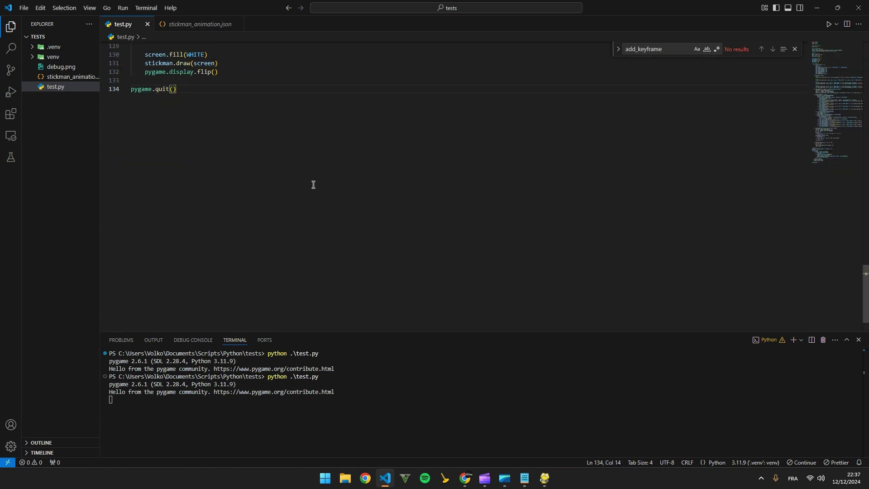
Stop the old script, rerun test.py, drag Gemini's stickman upward, and close the window.
click(451, 384)
key(ctrl+c)
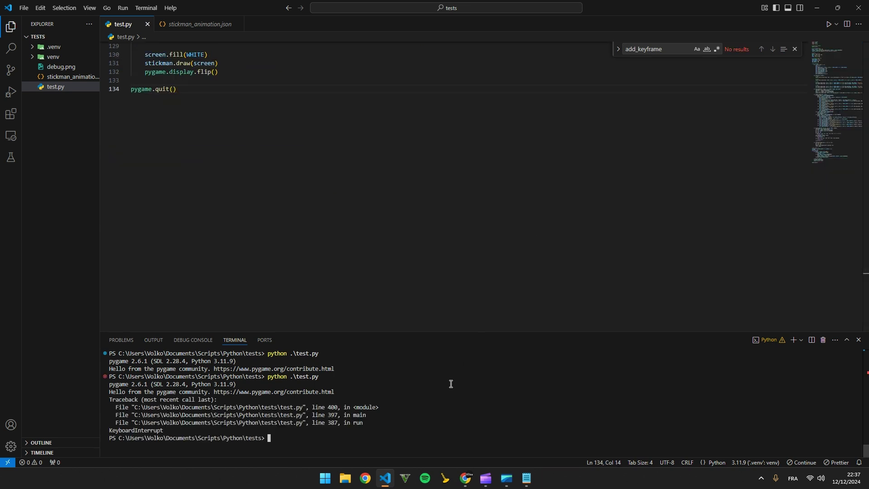
key(Up)
key(Return)
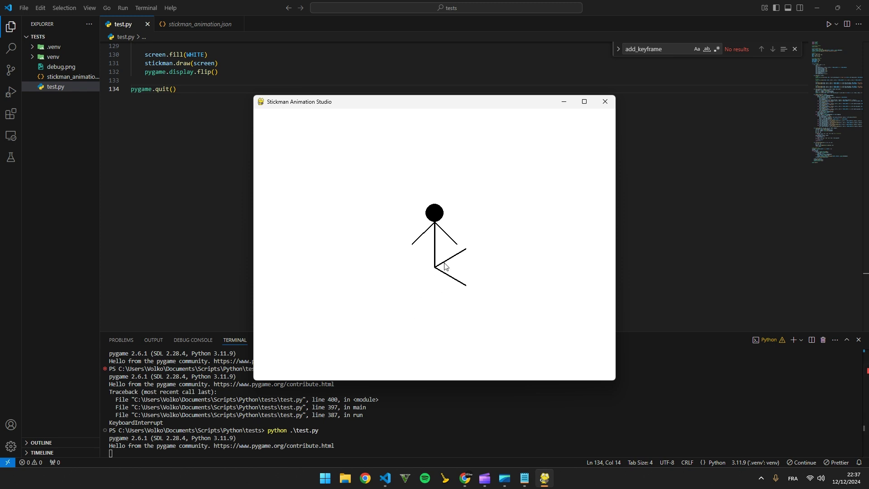
drag(440, 225, 405, 203)
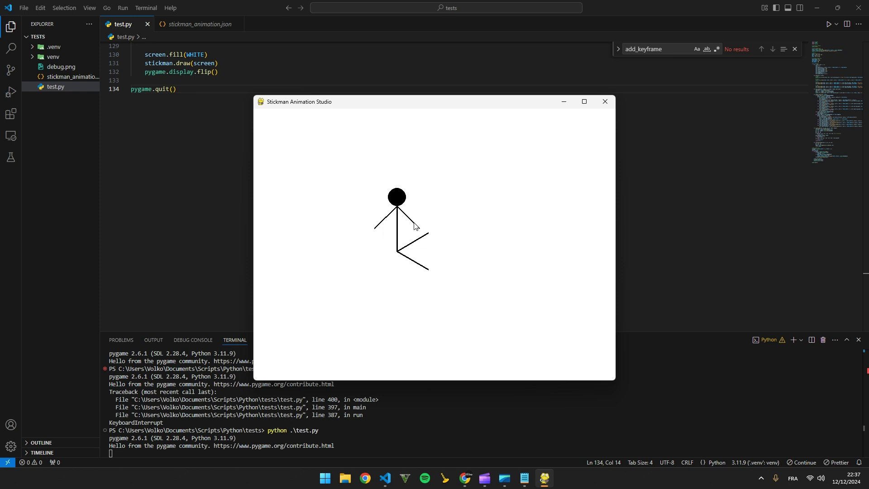
mouse_move(404, 217)
mouse_down()
mouse_move(316, 168)
mouse_move(332, 155)
mouse_up()
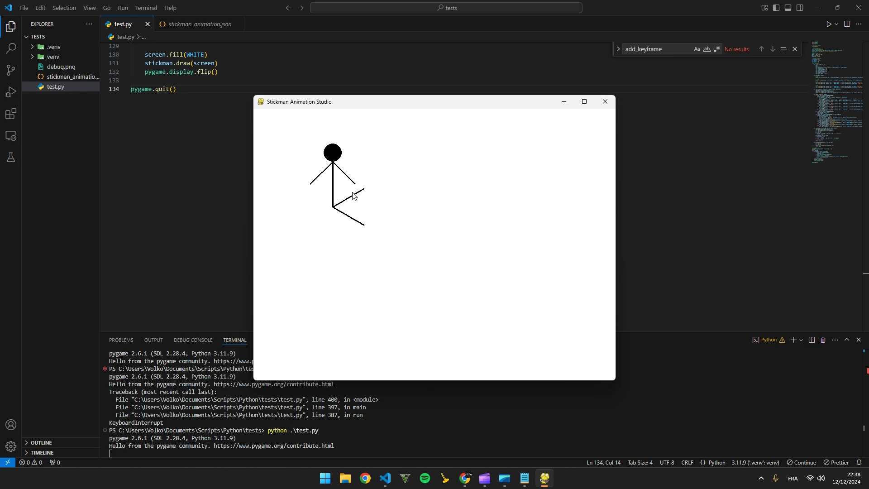
click(605, 101)
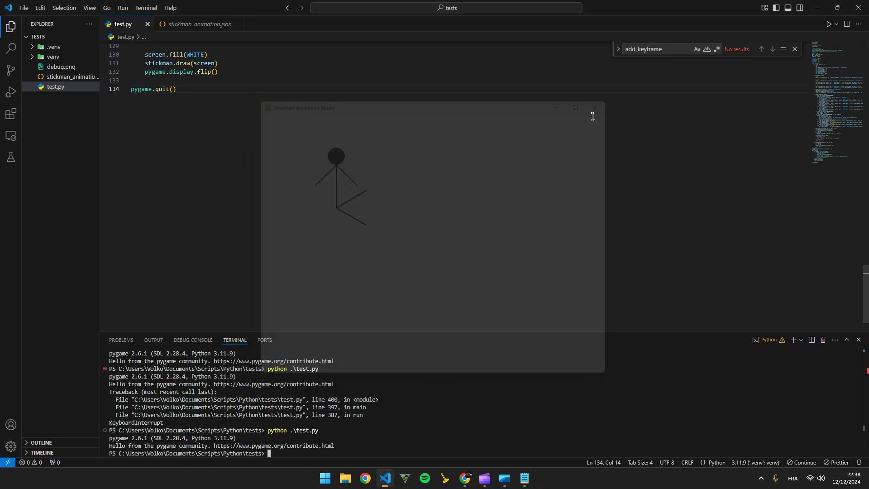
Open the Chatbot Arena site in a new tab and accept its terms of use.
click(474, 476)
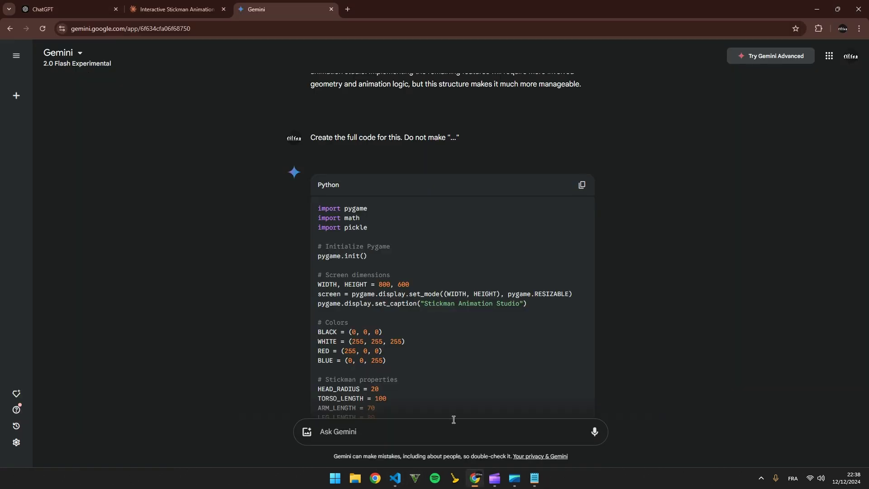
click(343, 8)
text(lm)
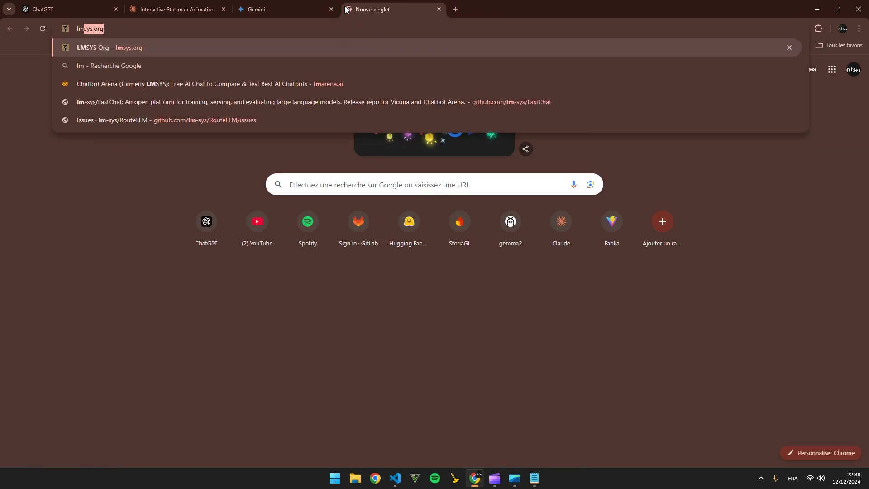
key(BackSpace)
key(BackSpace)
key(BackSpace)
text(lm)
click(321, 84)
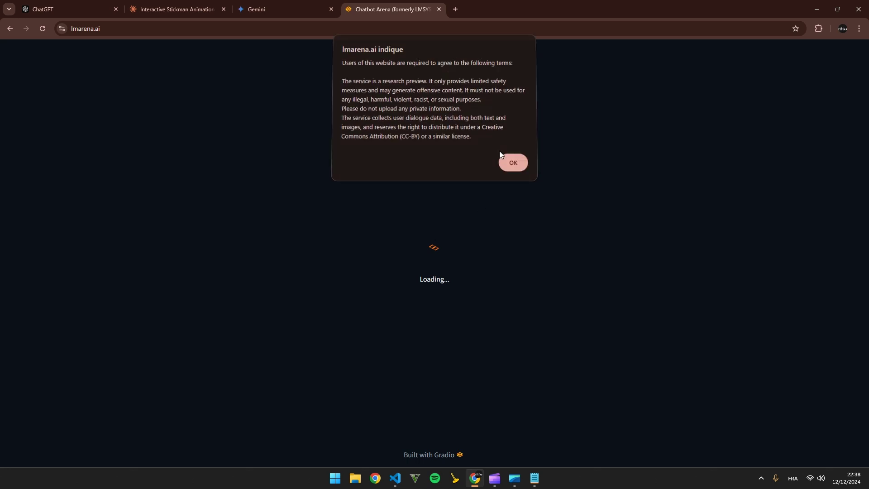
click(510, 161)
Open the leaderboard and highlight the Gemini-2.0-Flash-Exp and top three rows.
click(317, 63)
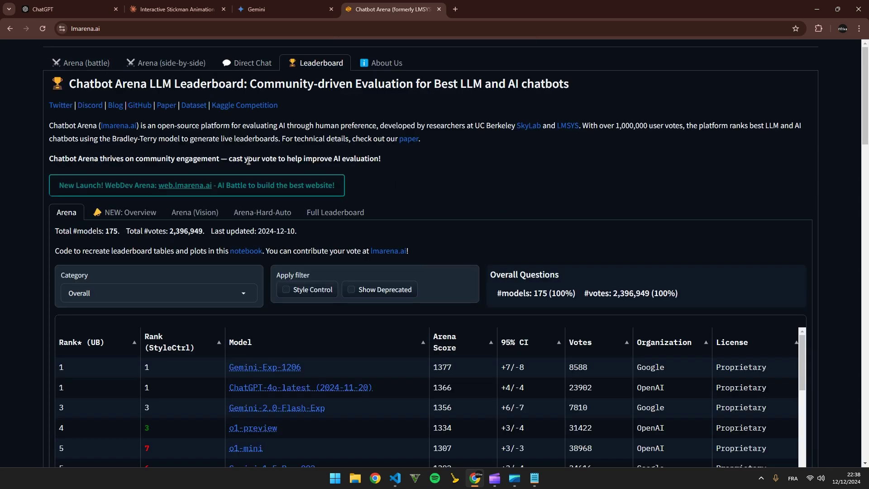
scroll(79, 196, down, 3)
drag(326, 226, 55, 224)
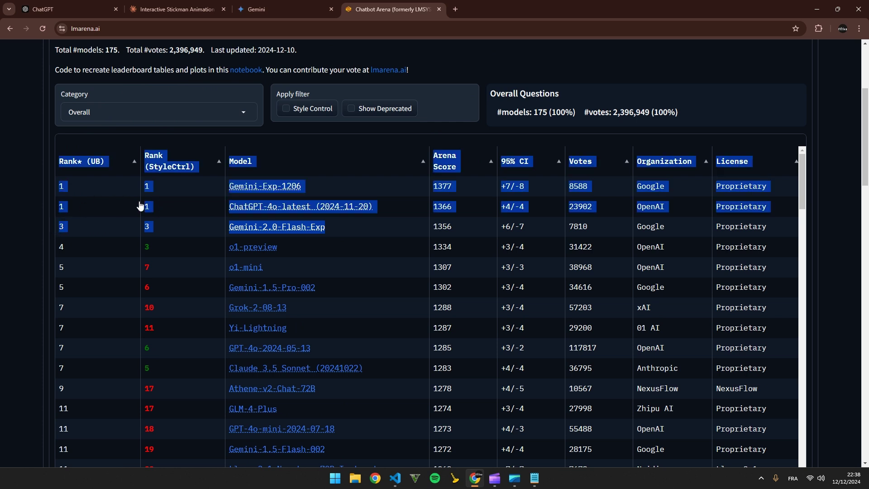
click(20, 193)
drag(326, 227, 59, 229)
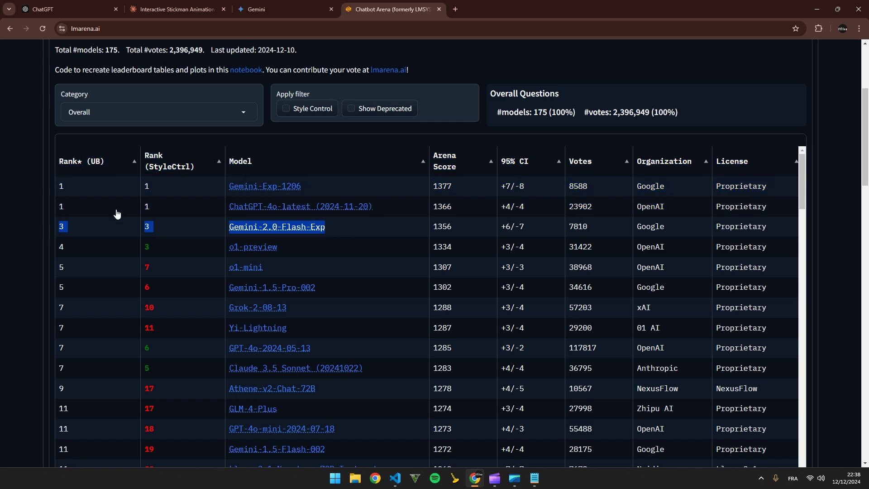
Return to the leaderboard and highlight the o1-preview row and the top four models.
click(255, 3)
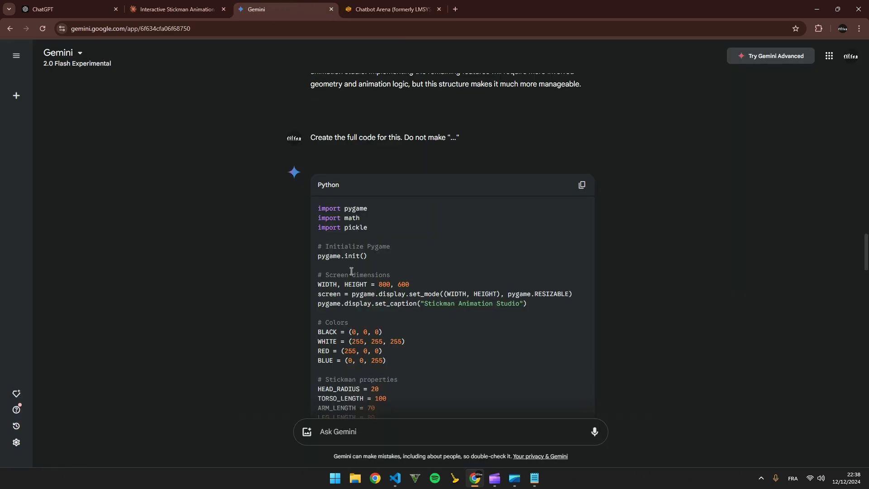
scroll(352, 272, down, 10)
scroll(355, 275, down, 10)
scroll(355, 276, down, 4)
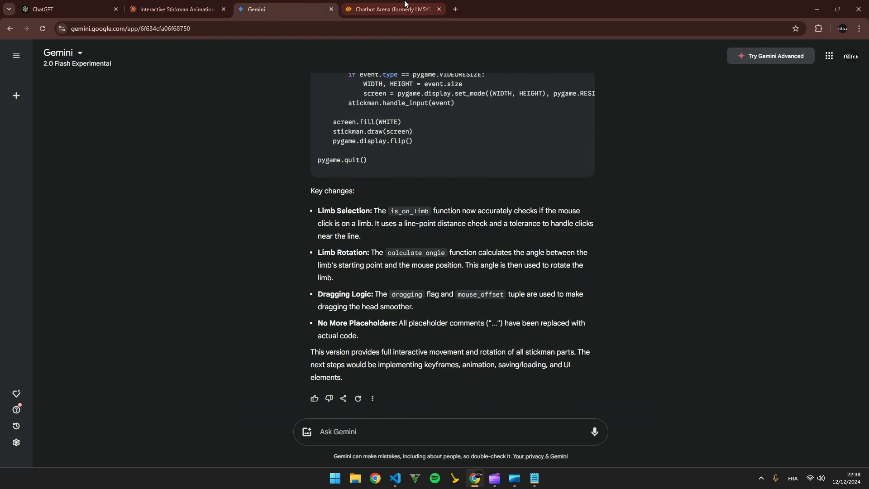
click(390, 9)
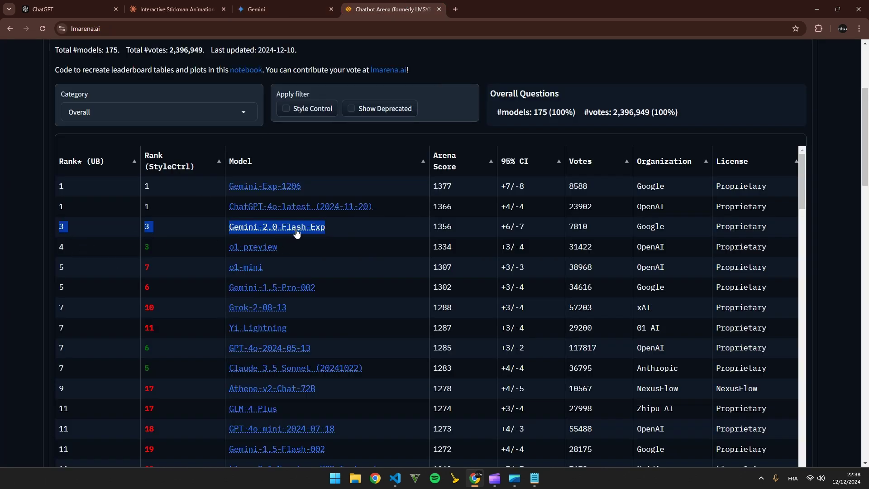
click(282, 250)
drag(282, 249, 60, 251)
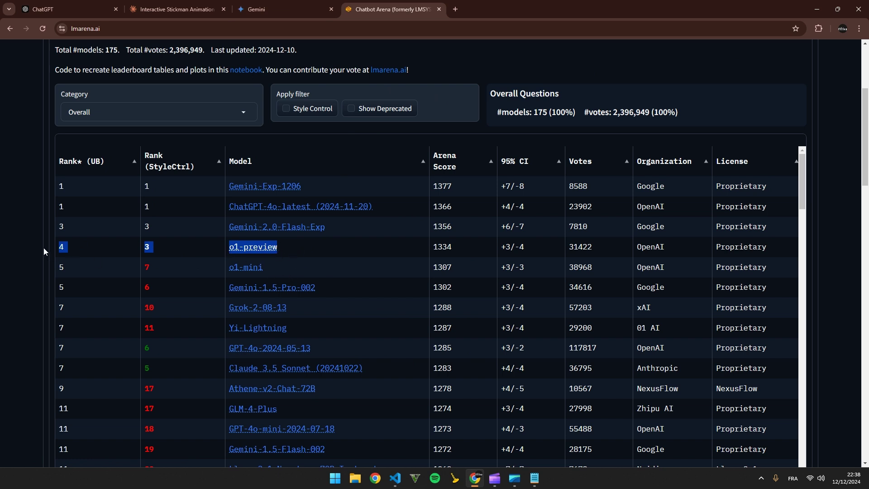
drag(45, 245, 290, 252)
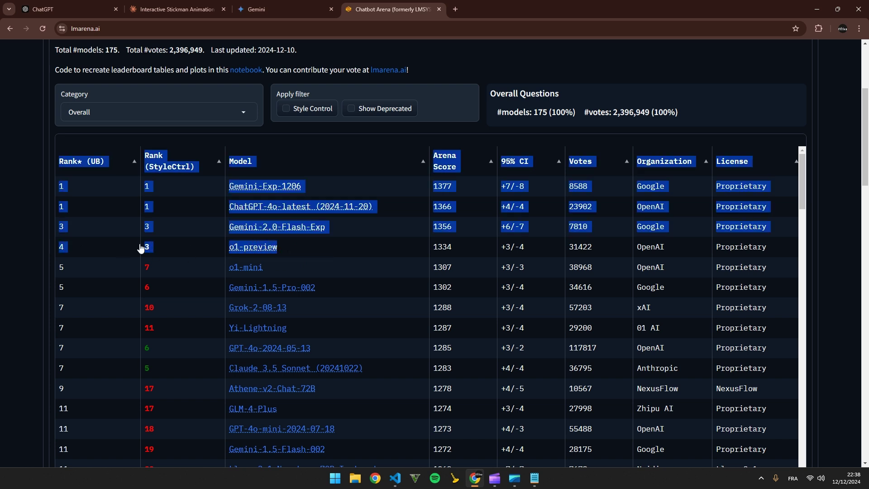
click(12, 243)
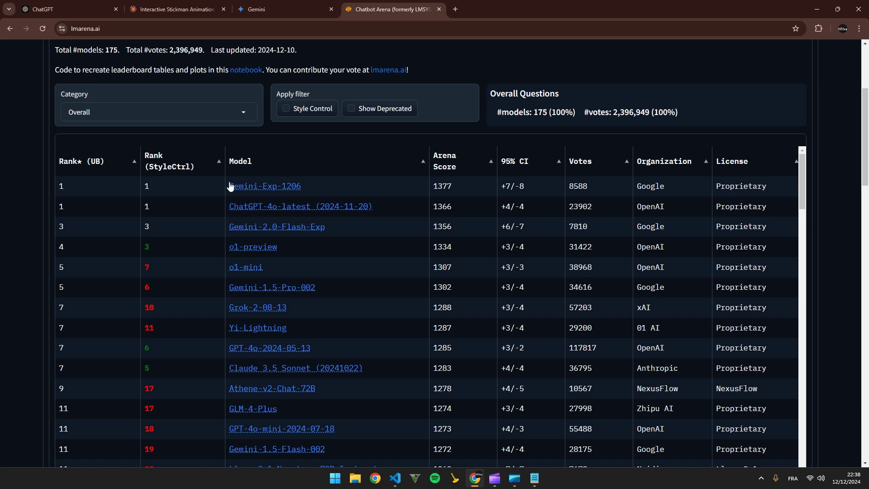
scroll(270, 245, up, 3)
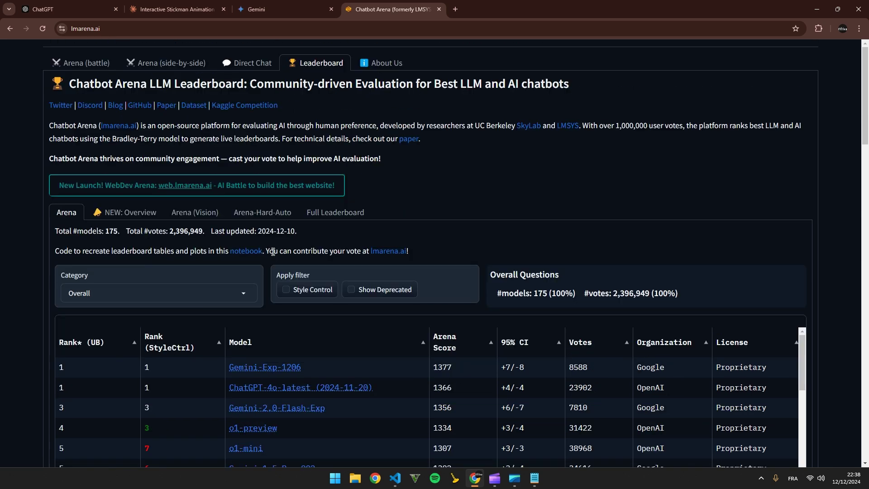
Switch to the ChatGPT stickman chat, try the model picker, and dismiss the login prompts.
click(66, 9)
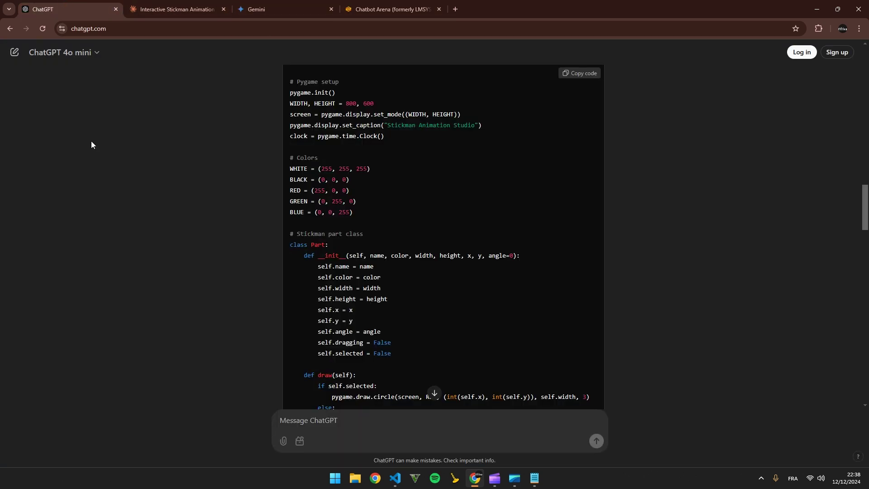
click(62, 52)
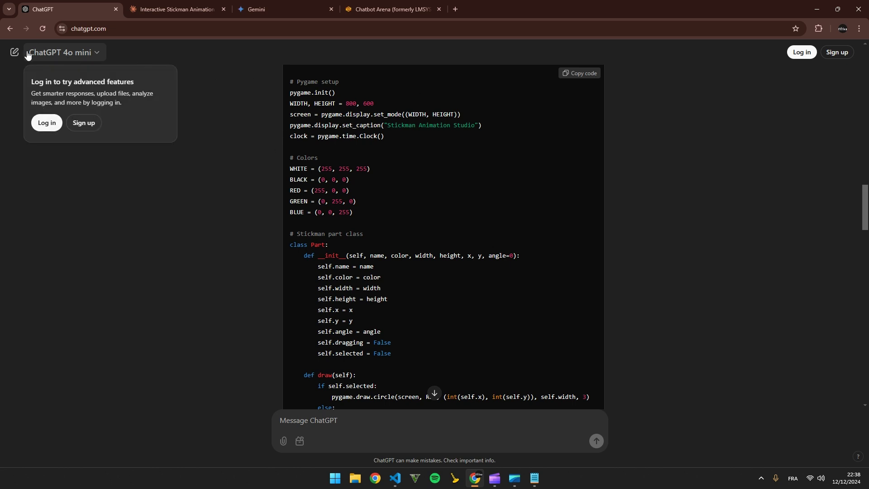
click(88, 156)
click(61, 53)
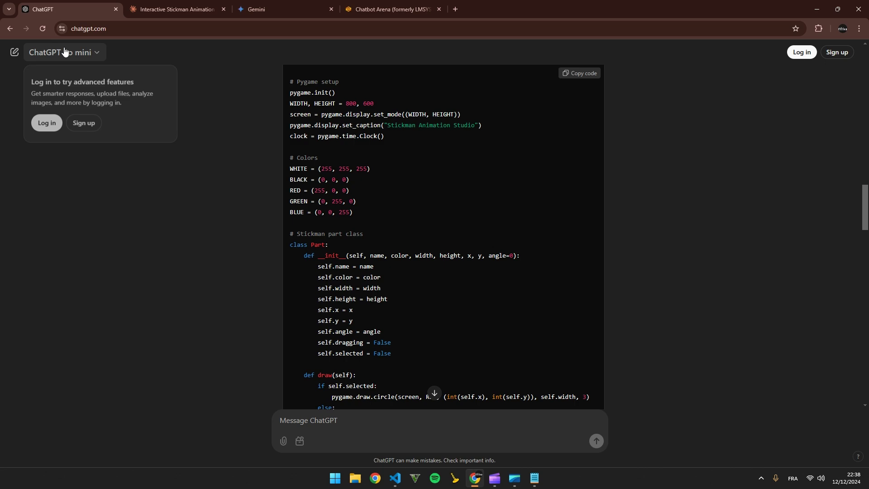
scroll(620, 290, down, 2)
scroll(643, 291, down, 10)
scroll(536, 299, down, 10)
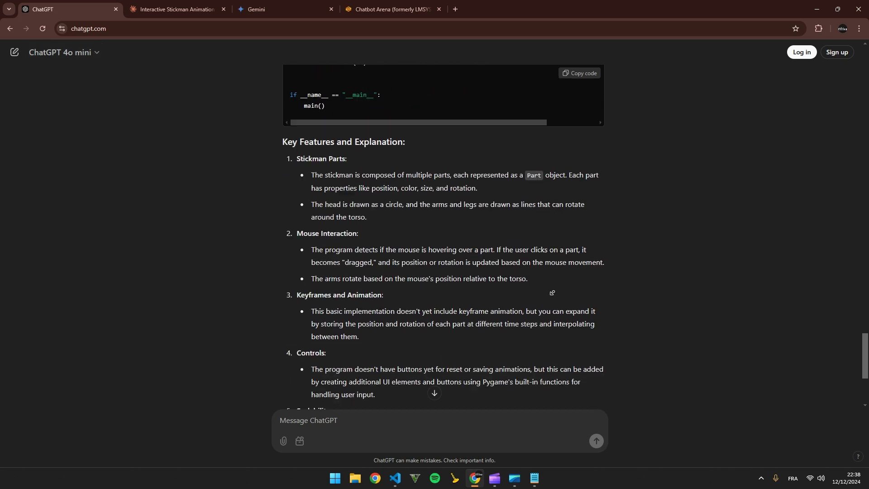
scroll(551, 294, down, 3)
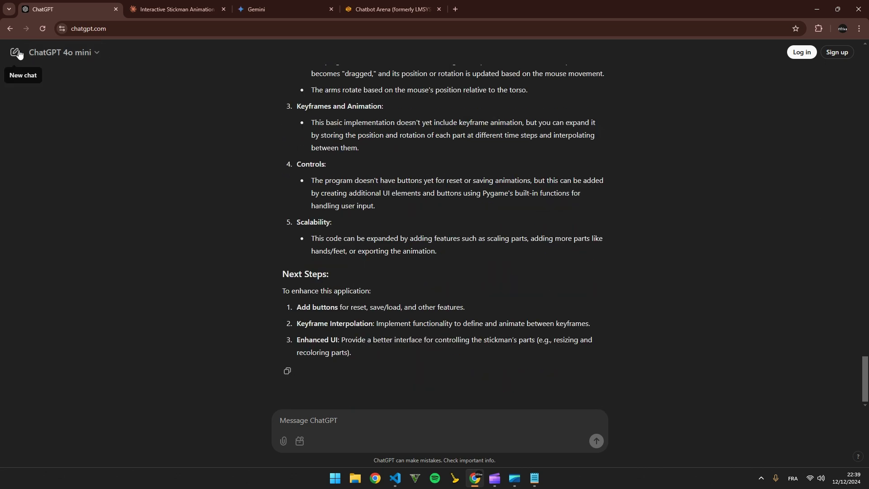
Load ChatGPT in a new window for another browser profile, then return to the original window.
click(842, 29)
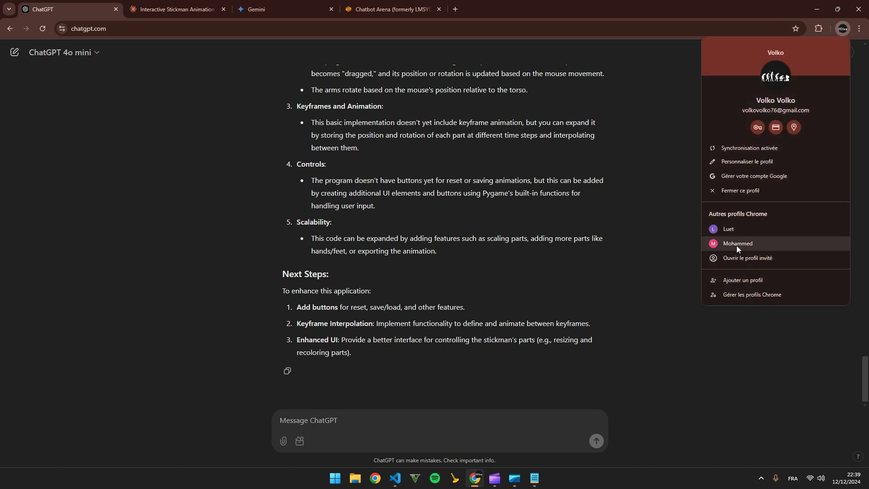
click(737, 228)
click(181, 27)
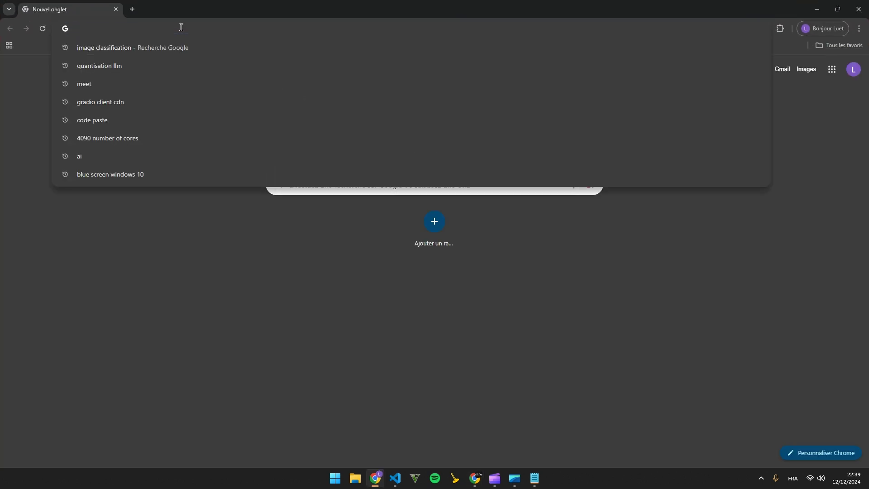
text(chat)
key(Return)
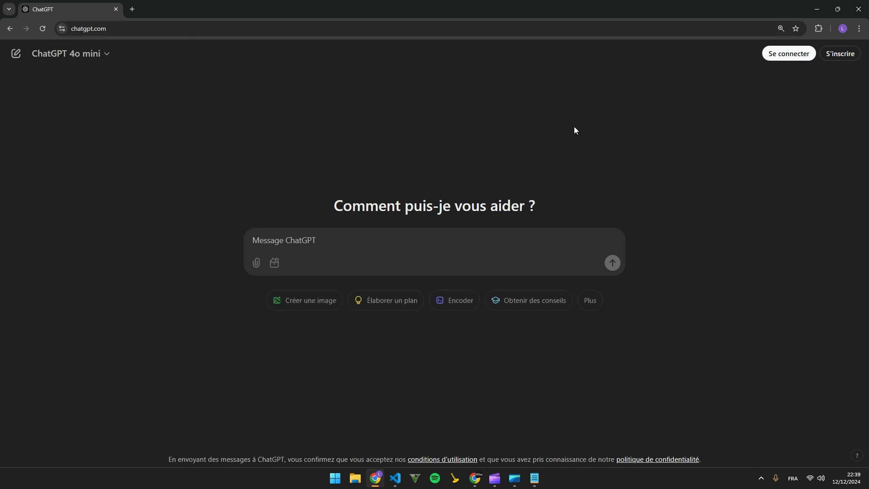
key(alt+Tab)
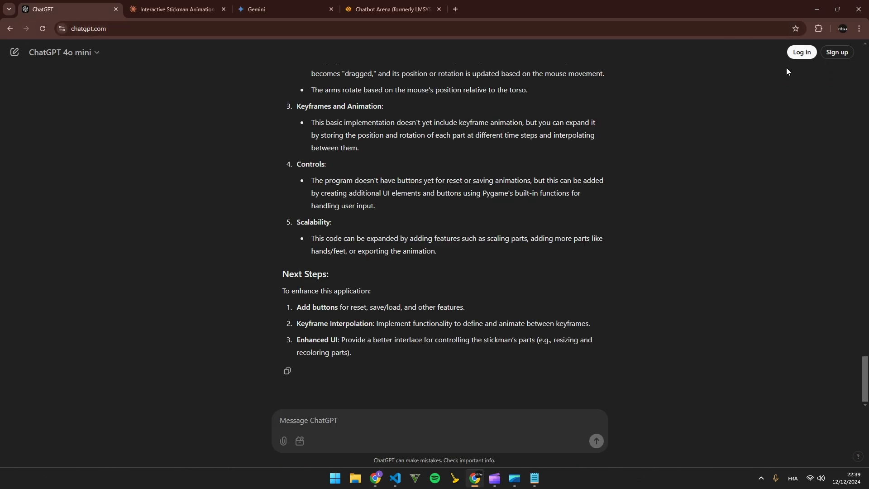
Log in through the chosen Google account and paste the stickman pygame code into the message.
click(801, 52)
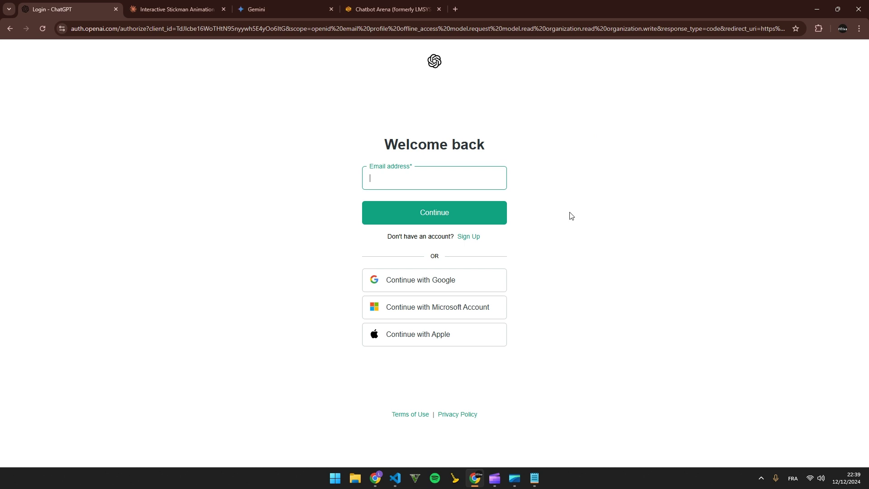
click(460, 279)
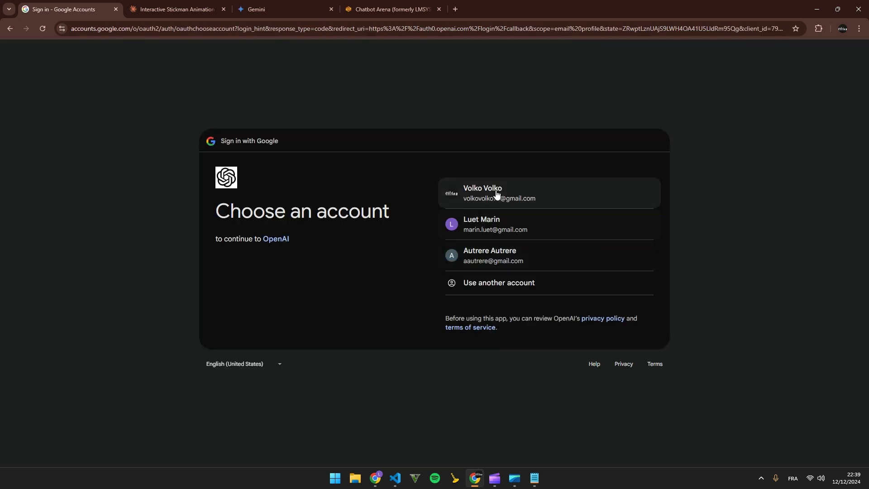
click(495, 195)
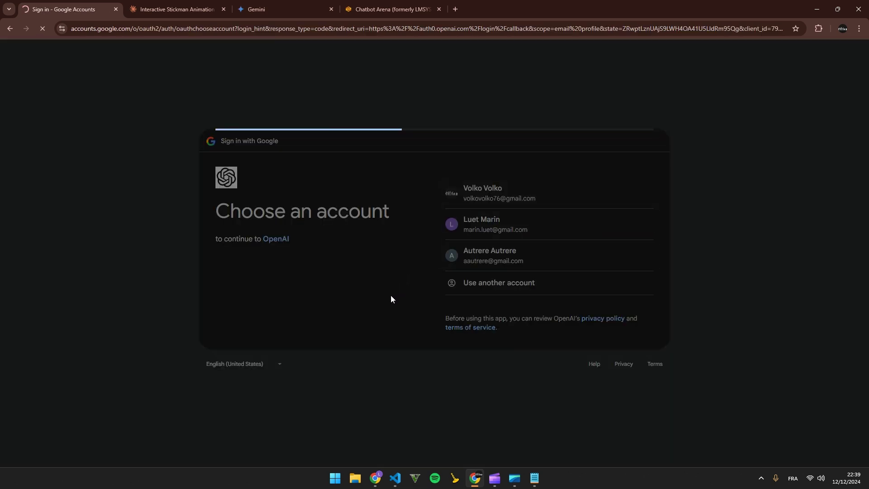
text(v)
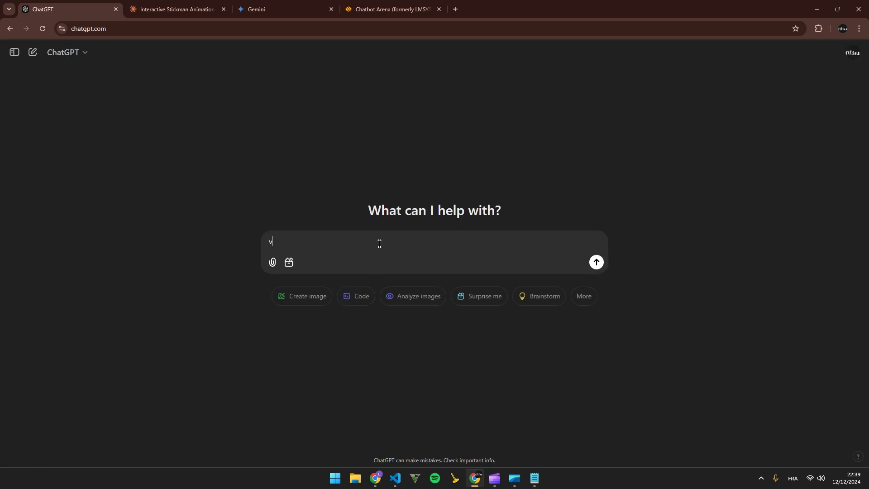
key(BackSpace)
key(ctrl+v)
text(a)
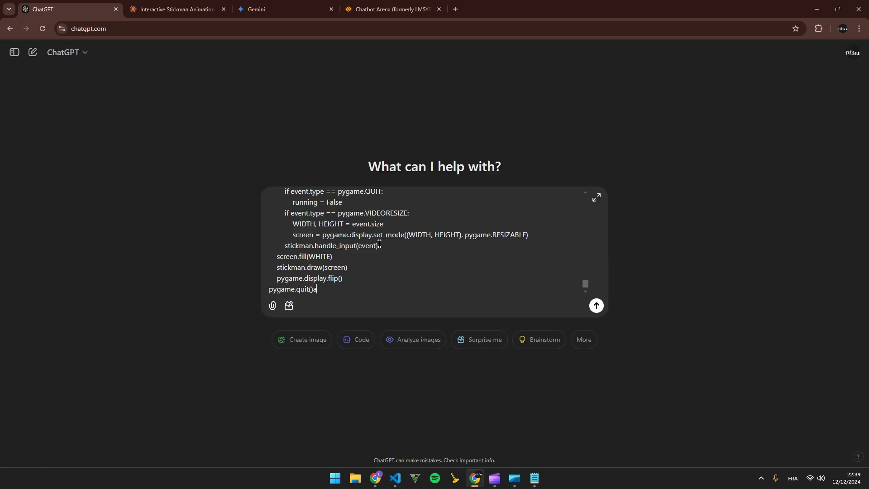
key(ctrl+a)
Select the stickman studio requirements prompt text in Notepad, then go back to the ChatGPT page.
key(alt+Tab)
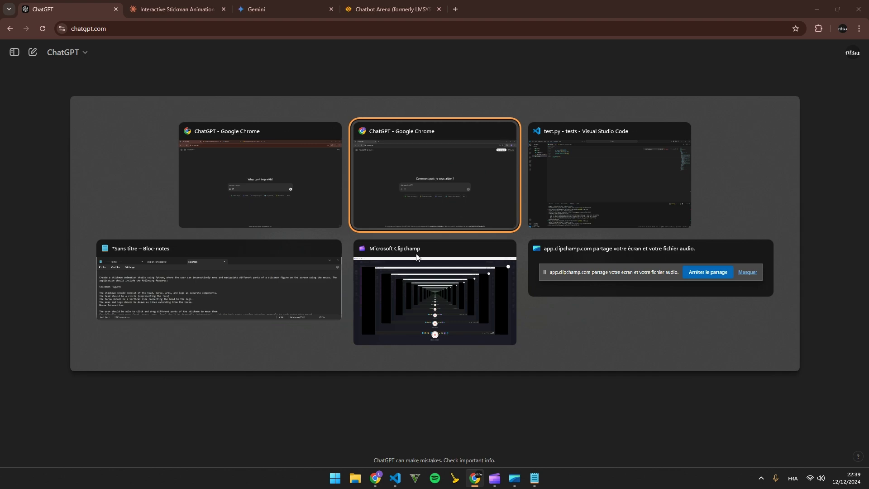
click(271, 279)
scroll(212, 191, down, 2)
scroll(203, 193, down, 4)
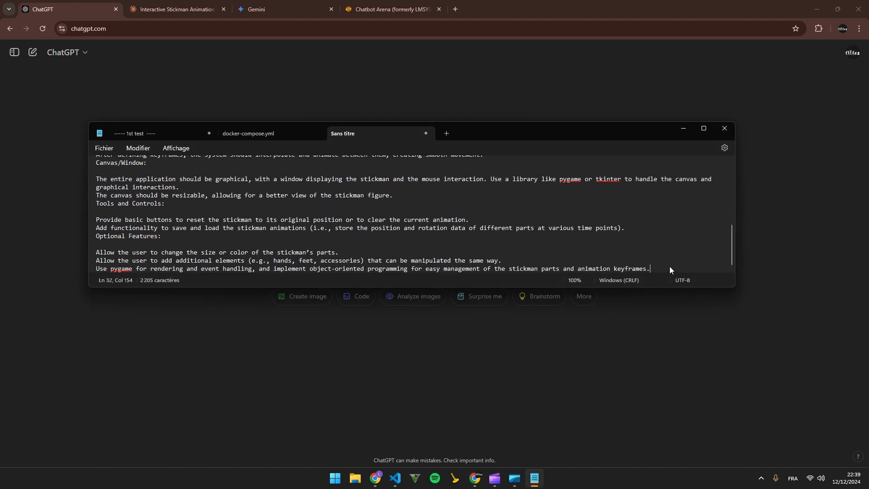
drag(669, 269, 380, 136)
click(186, 365)
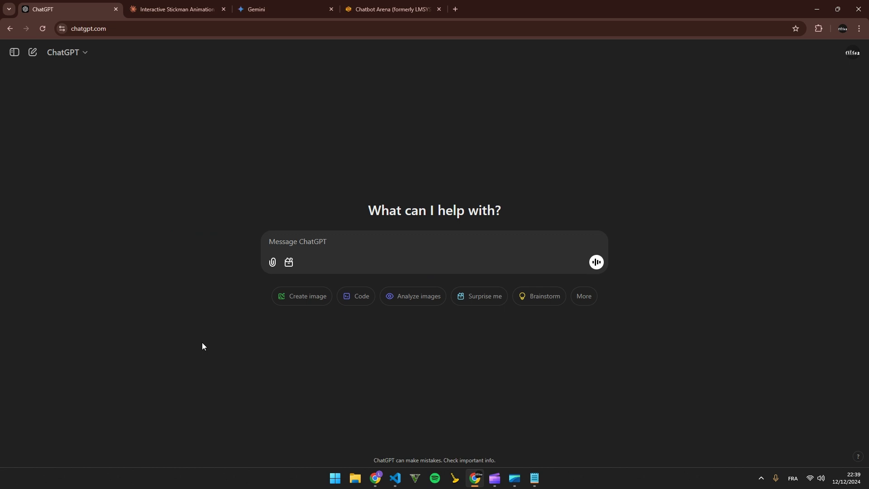
Revisit the Claude and Gemini chats and the Gemini-Exp-1206-topped leaderboard, then show ChatGPT's empty chat.
click(175, 8)
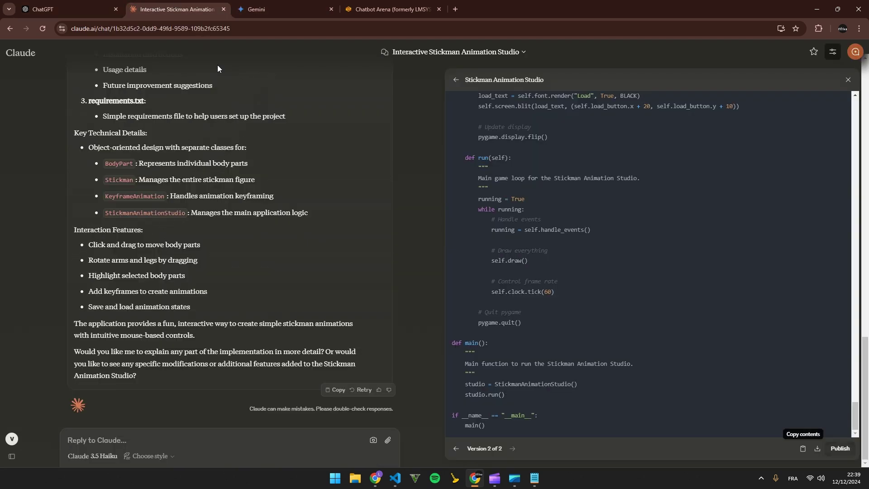
click(303, 8)
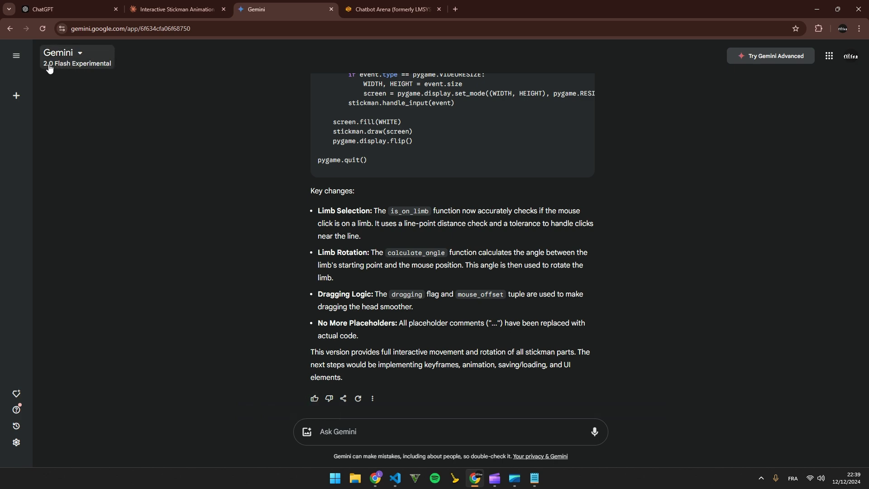
click(394, 9)
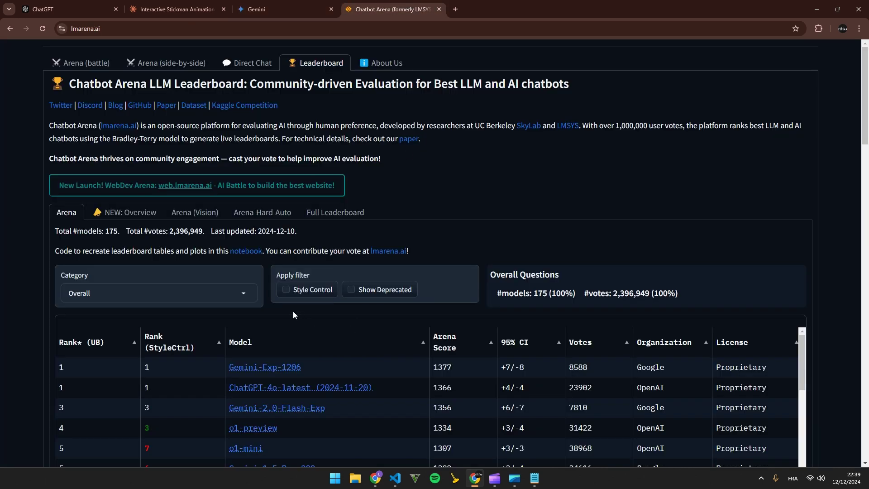
drag(337, 372, 229, 366)
scroll(305, 326, down, 4)
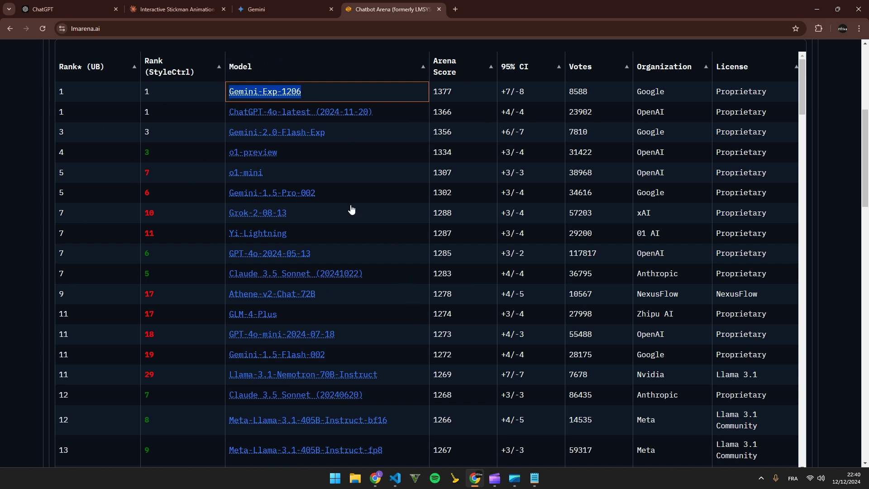
click(101, 5)
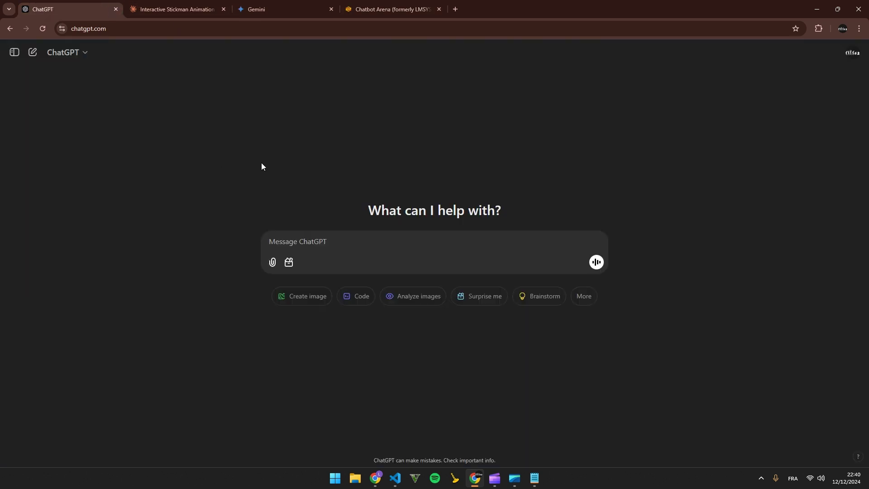